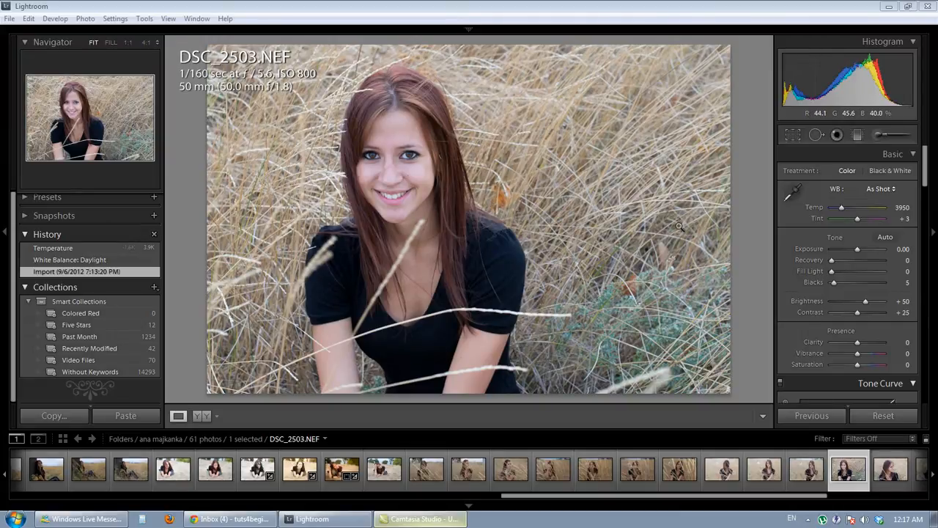
Set the photo's white balance to Daylight
click(880, 189)
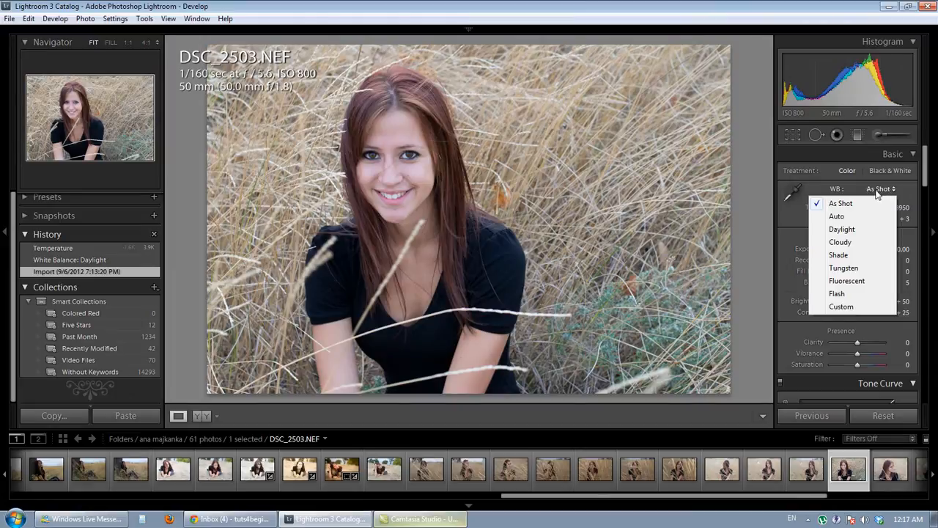
click(855, 230)
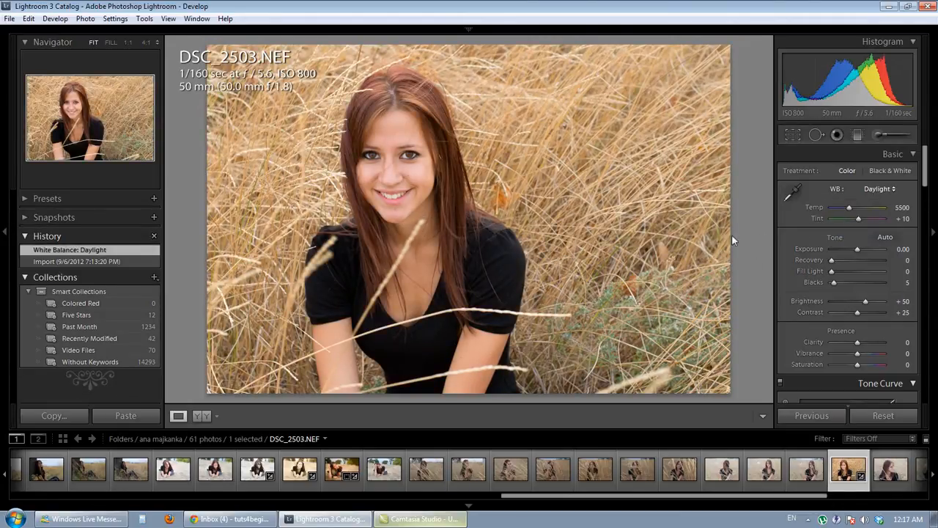
Activate the Adjustment Brush for a new mask with the Soften Skin effect and clarity at −100
click(883, 136)
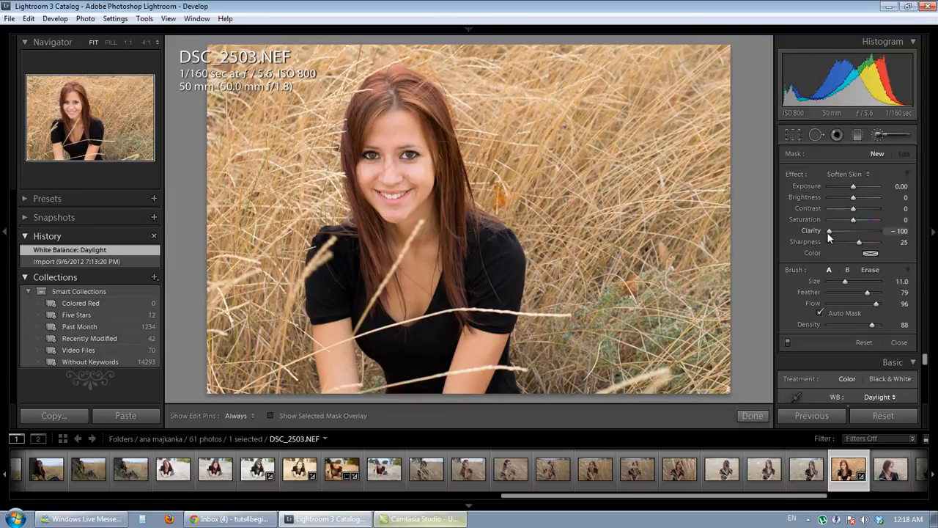
mouse_move(826, 231)
mouse_down()
mouse_move(855, 235)
mouse_move(828, 233)
mouse_up()
click(869, 174)
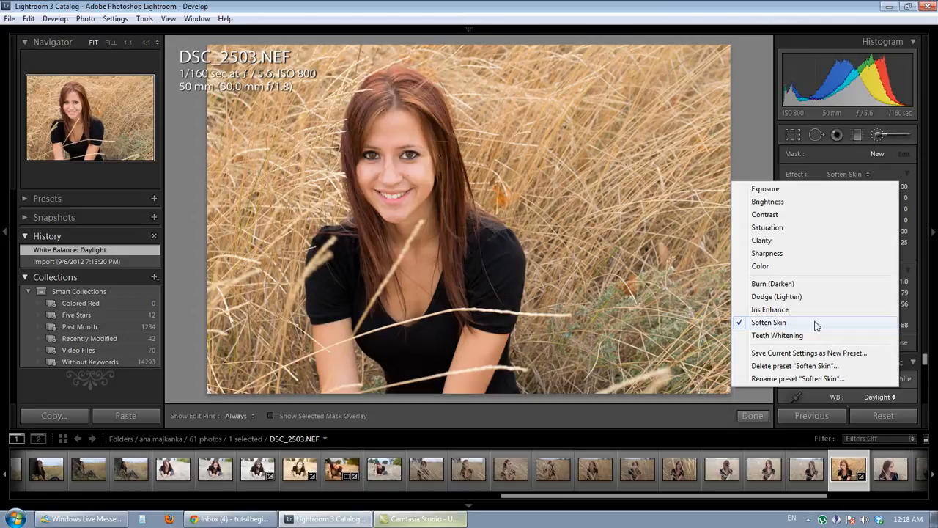
click(815, 323)
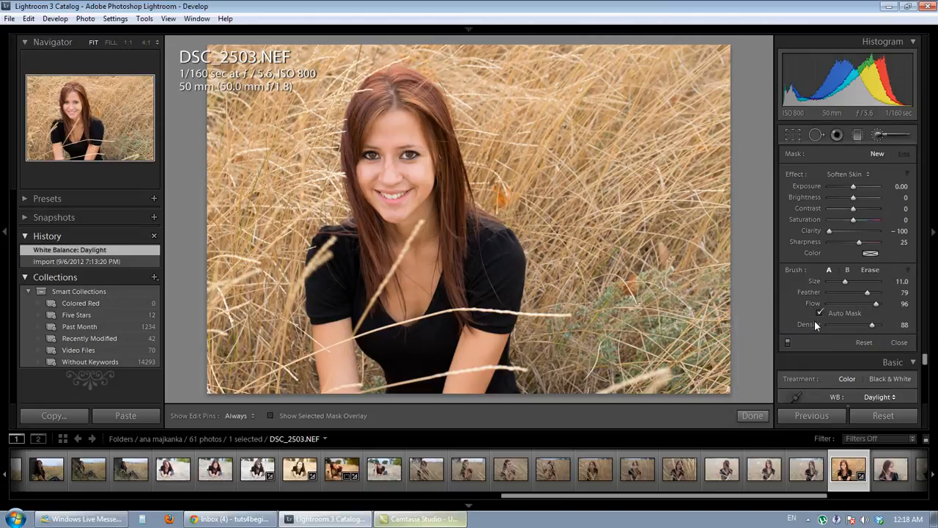
click(843, 173)
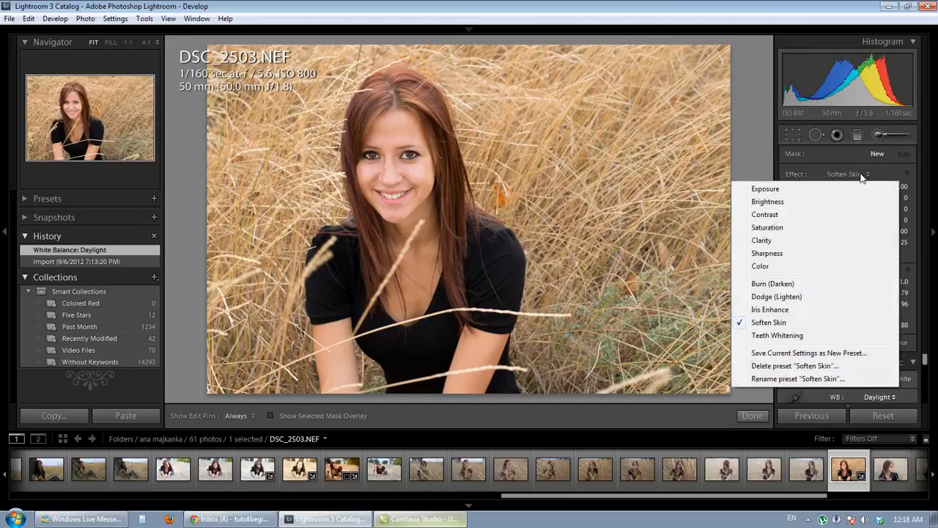
click(772, 323)
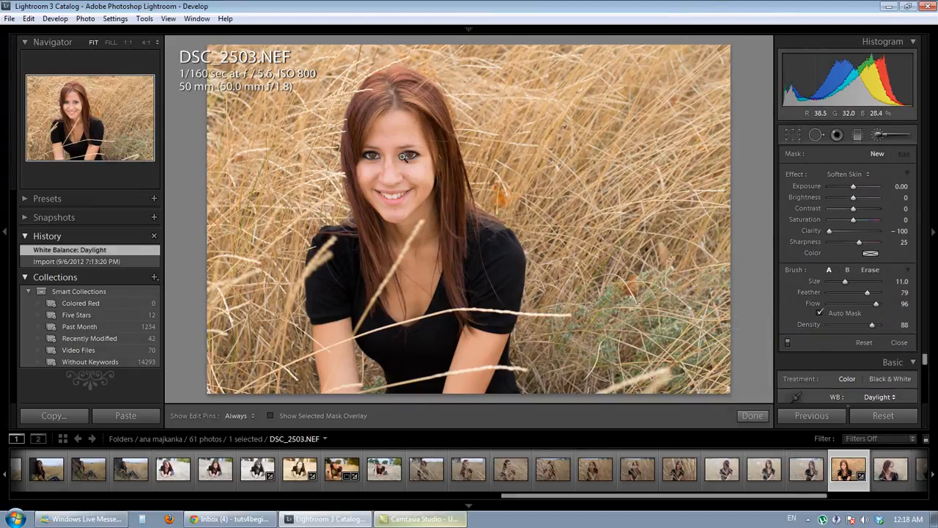
Paint the Soften Skin effect over the woman's forehead with a brush size of 21
key(z)
drag(401, 157, 569, 274)
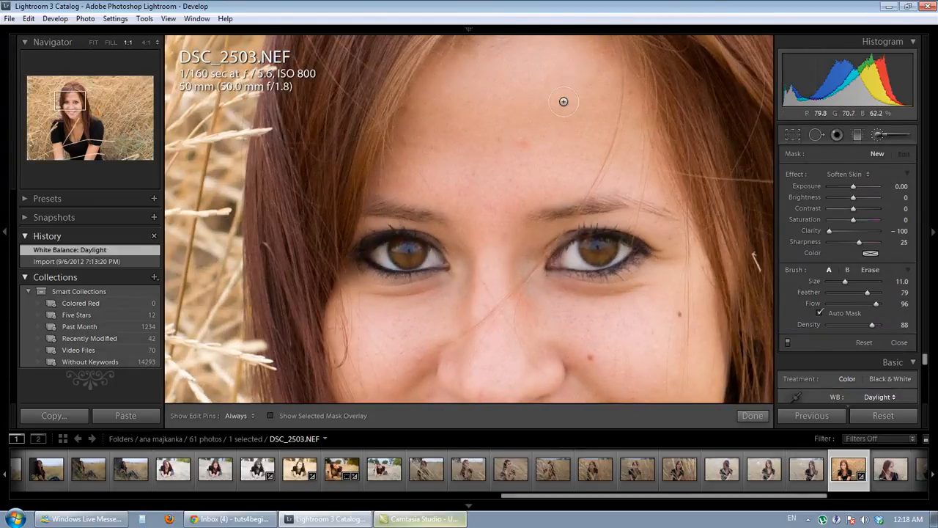
scroll(547, 135, up, 5)
scroll(553, 110, up, 1)
drag(526, 148, 510, 179)
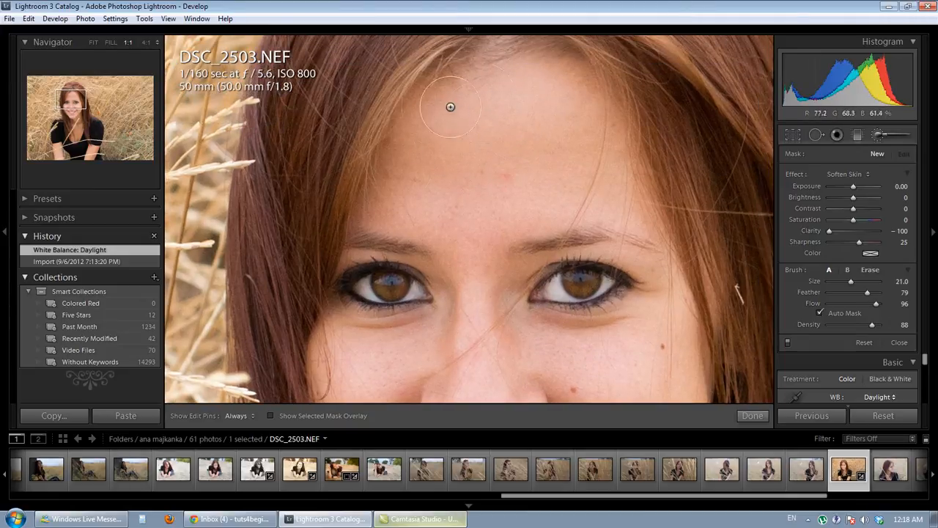
mouse_move(466, 125)
mouse_down()
mouse_move(385, 193)
mouse_move(523, 119)
mouse_move(517, 149)
mouse_move(534, 99)
mouse_move(548, 134)
mouse_move(547, 112)
mouse_move(593, 150)
mouse_move(575, 113)
mouse_move(538, 127)
mouse_up()
Paint the skin softening over both cheeks, keeping clear of the eyes and mouth
mouse_move(468, 291)
mouse_down()
mouse_move(491, 70)
mouse_move(527, 98)
mouse_up()
mouse_move(435, 179)
mouse_down()
mouse_move(447, 148)
mouse_move(380, 196)
mouse_move(438, 233)
mouse_up()
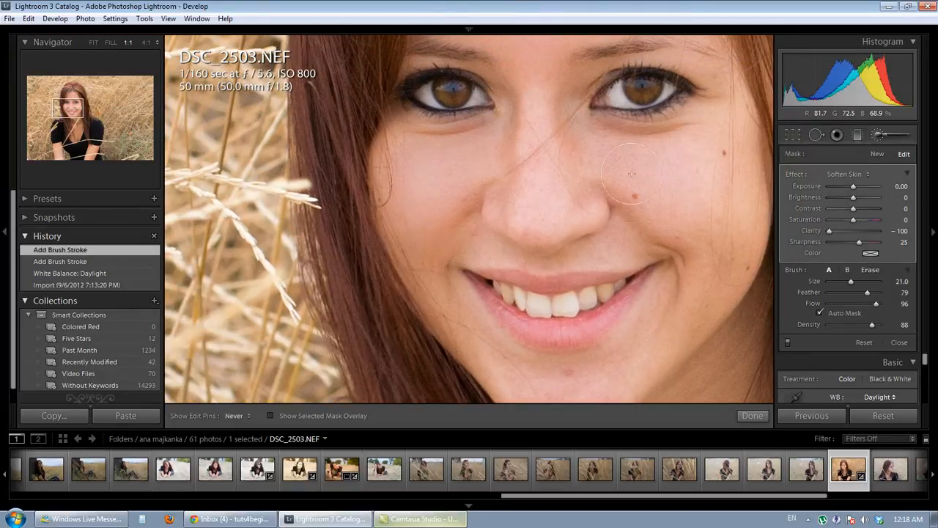
mouse_move(709, 199)
mouse_down()
mouse_move(722, 212)
mouse_move(715, 299)
mouse_up()
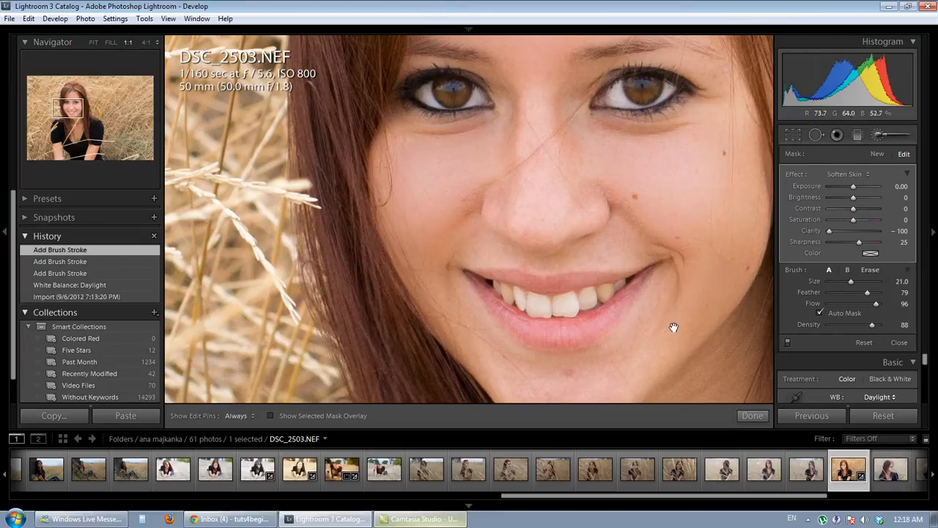
drag(672, 327, 710, 155)
mouse_move(638, 213)
mouse_down()
mouse_move(626, 261)
mouse_move(515, 180)
mouse_up()
drag(504, 168, 552, 283)
Reduce the brush size to 12 and soften the remaining skin around the nose, mouth and chin
scroll(542, 178, down, 5)
scroll(541, 178, up, 5)
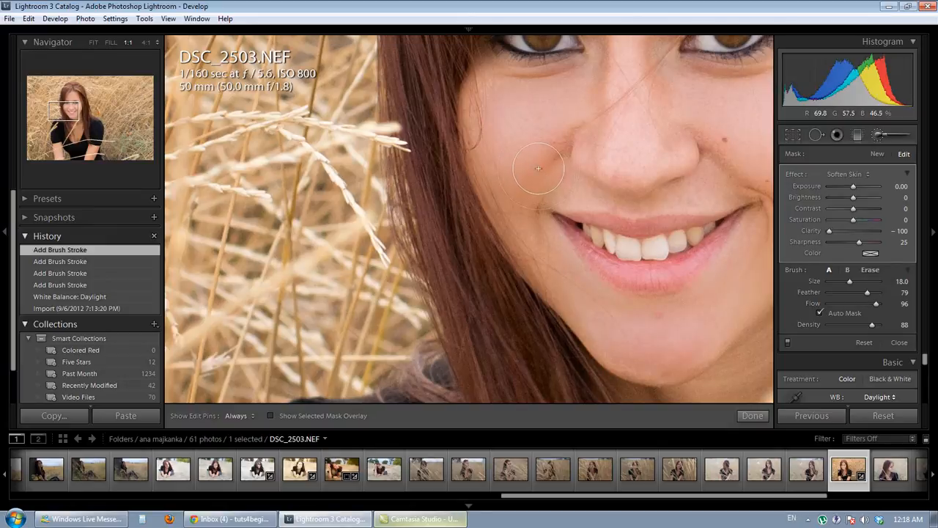
scroll(526, 161, down, 4)
scroll(526, 161, down, 5)
mouse_move(571, 211)
mouse_down()
mouse_move(656, 211)
mouse_move(723, 182)
mouse_move(731, 173)
mouse_move(724, 142)
mouse_move(728, 171)
mouse_move(689, 175)
mouse_up()
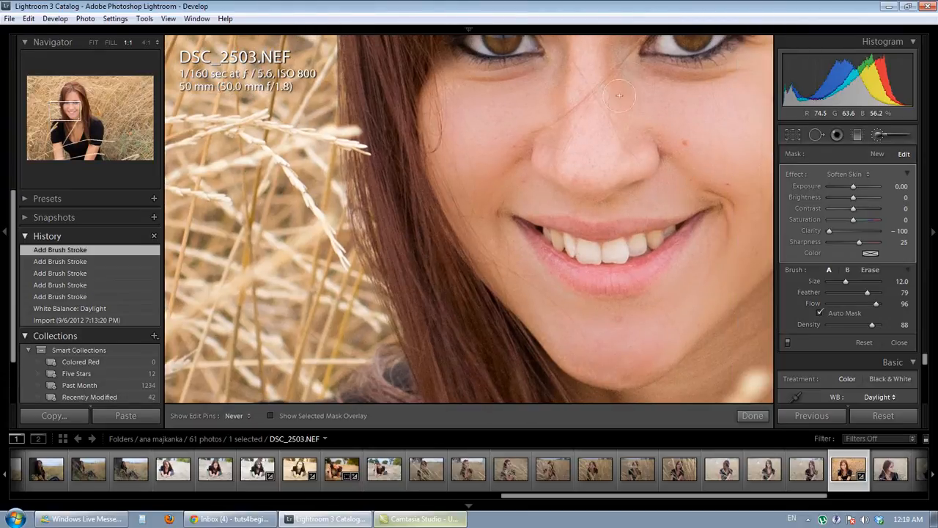
drag(599, 172, 477, 198)
mouse_move(607, 336)
mouse_down()
mouse_move(634, 232)
mouse_move(513, 237)
mouse_move(537, 237)
mouse_up()
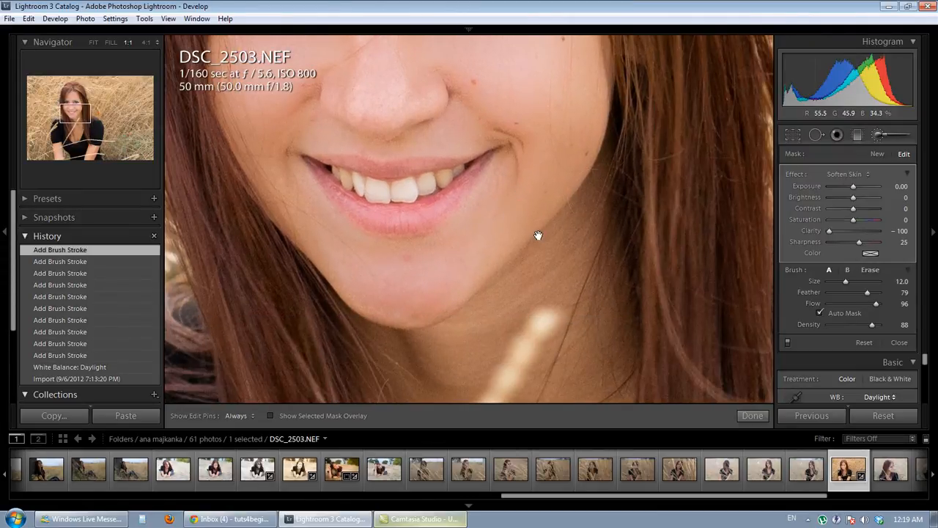
mouse_move(566, 151)
mouse_down()
mouse_move(691, 216)
mouse_move(689, 329)
mouse_move(637, 385)
mouse_move(607, 330)
mouse_move(574, 111)
mouse_move(624, 203)
mouse_move(602, 217)
mouse_up()
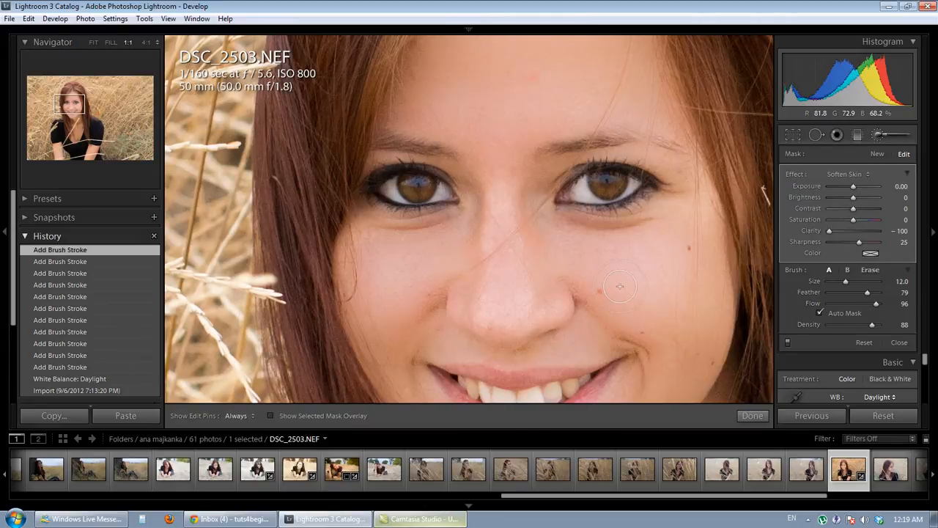
Check the softened areas with the mask overlay, brush over missed facial skin, and hide the overlay again
key(o)
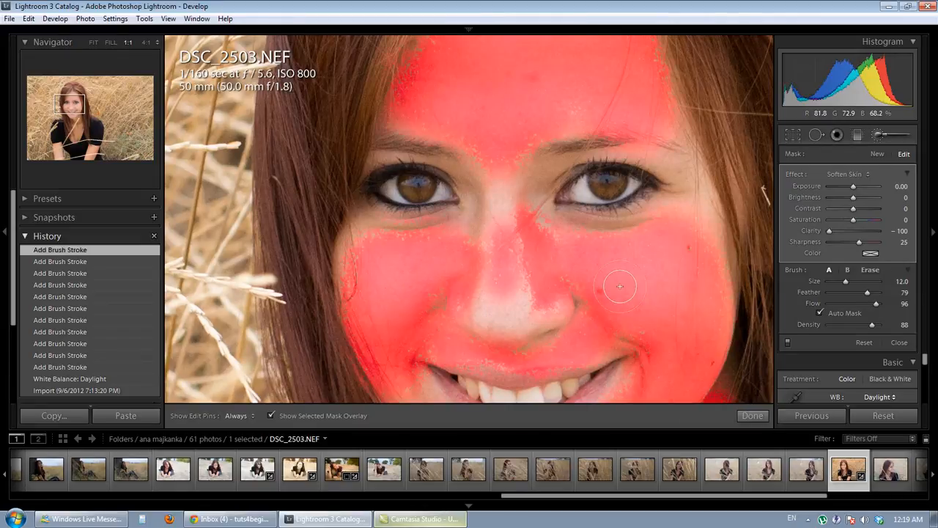
drag(628, 262, 593, 359)
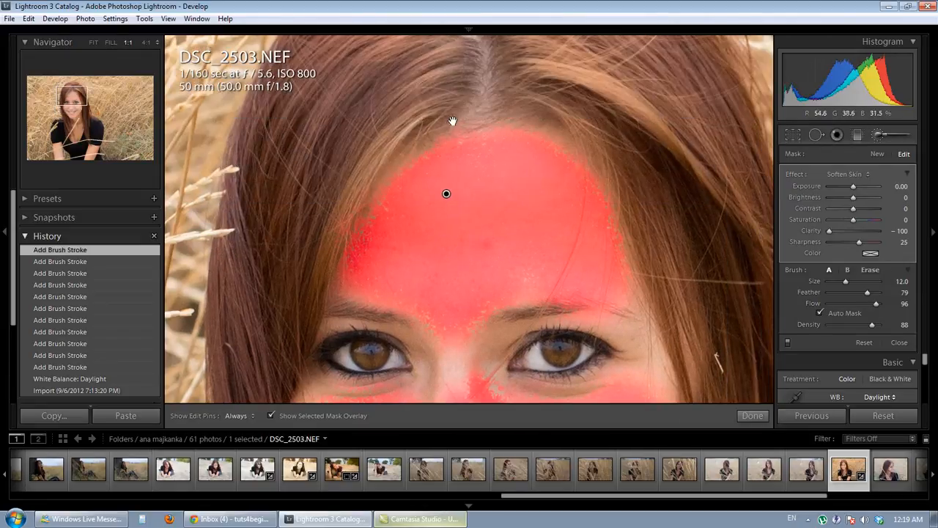
drag(504, 226, 437, 379)
key(h)
drag(448, 188, 451, 209)
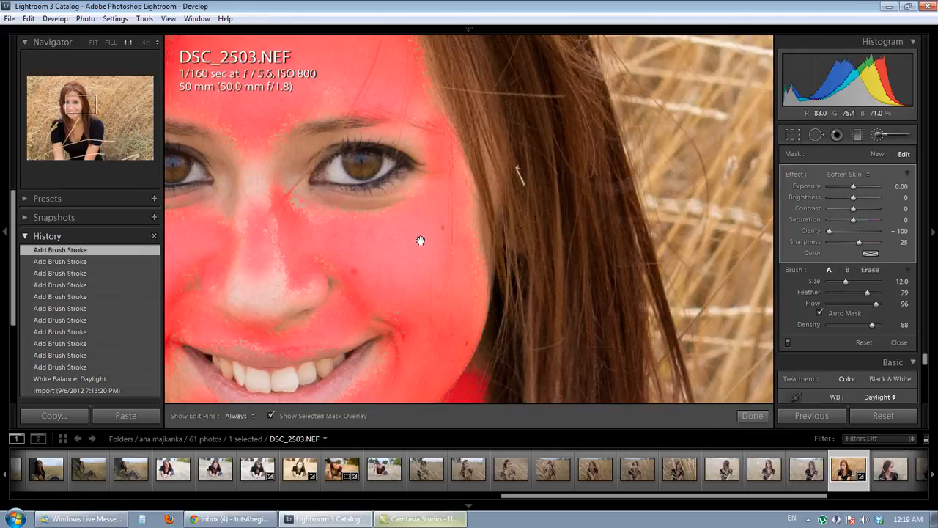
mouse_move(418, 242)
mouse_down()
mouse_move(657, 285)
mouse_move(720, 253)
mouse_move(408, 236)
mouse_move(407, 246)
mouse_up()
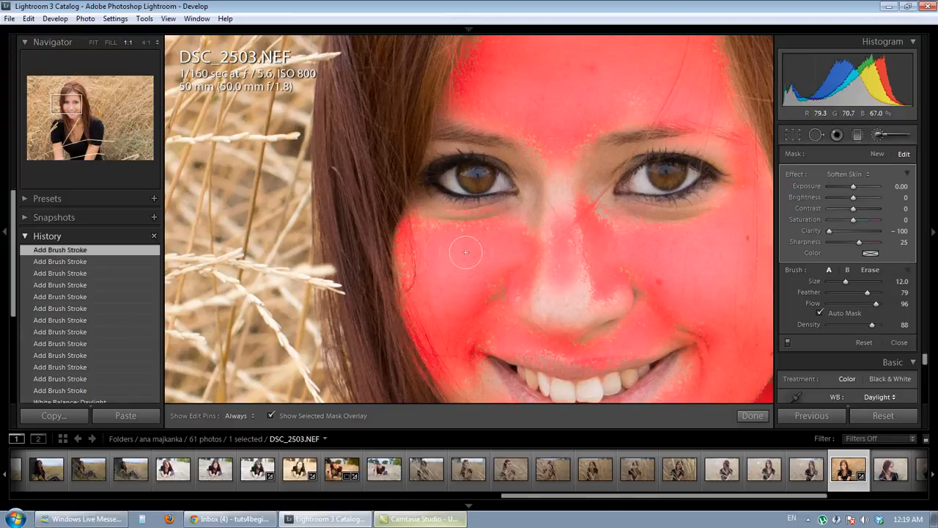
key(h)
key(o)
Compare the skin softening by raising the mask's clarity to −5 and returning it to −100
drag(678, 266, 486, 159)
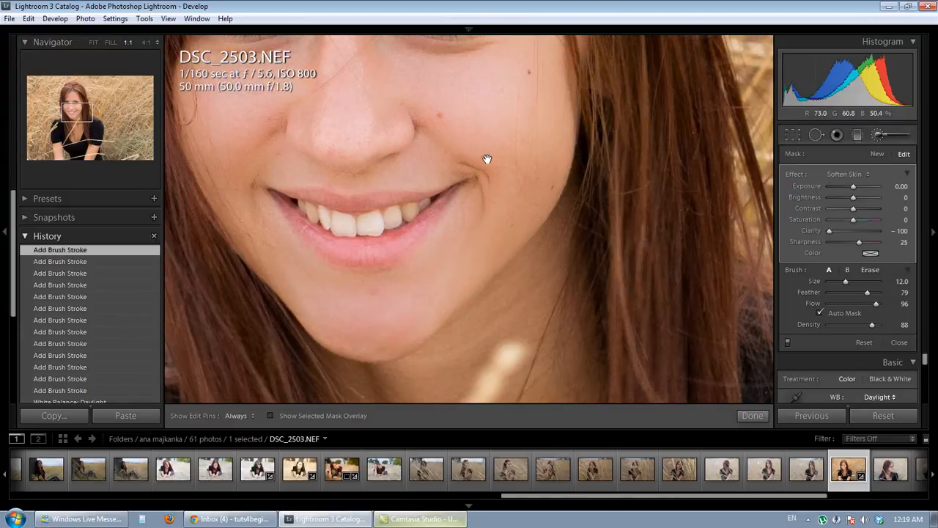
key(z)
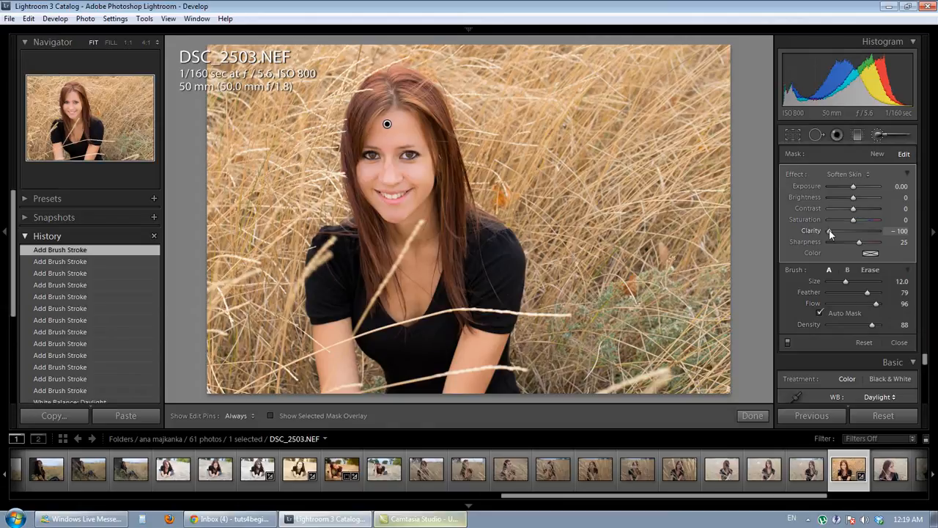
mouse_move(830, 232)
mouse_down()
mouse_move(864, 233)
mouse_move(839, 235)
mouse_up()
key(space)
drag(417, 168, 594, 329)
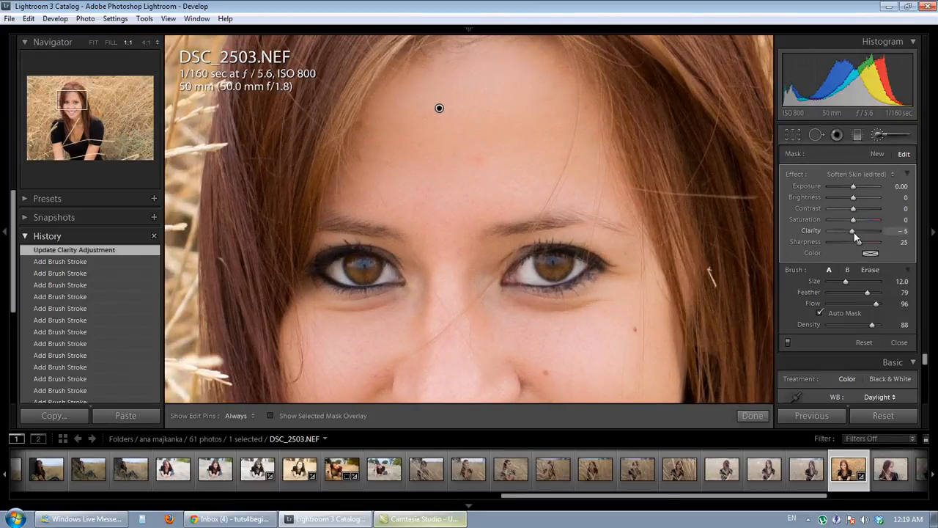
drag(853, 232, 808, 240)
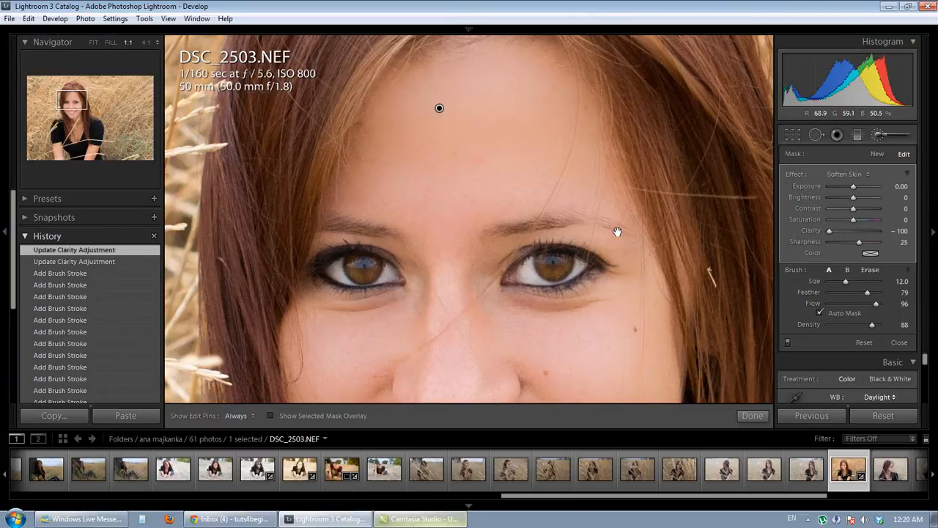
Start a new Adjustment Brush mask with the Iris Enhance effect
drag(629, 306, 652, 147)
drag(642, 230, 667, 337)
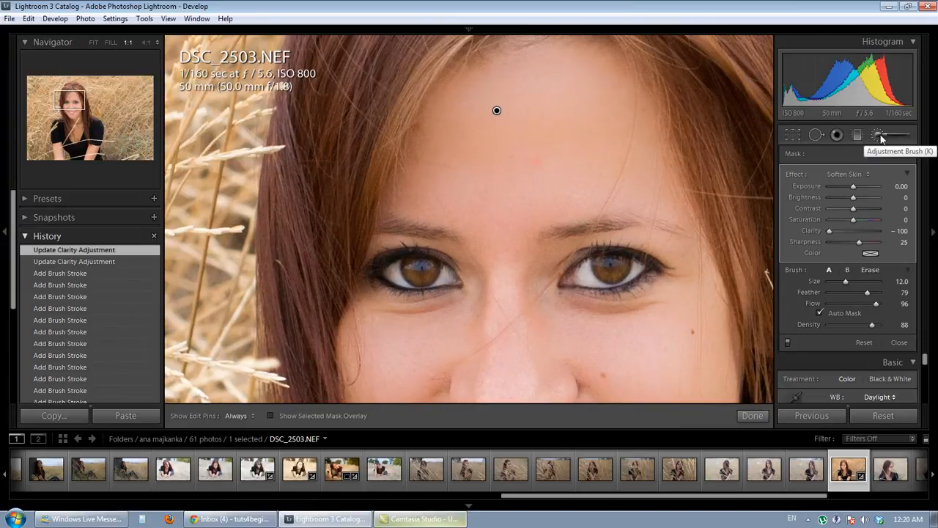
click(880, 134)
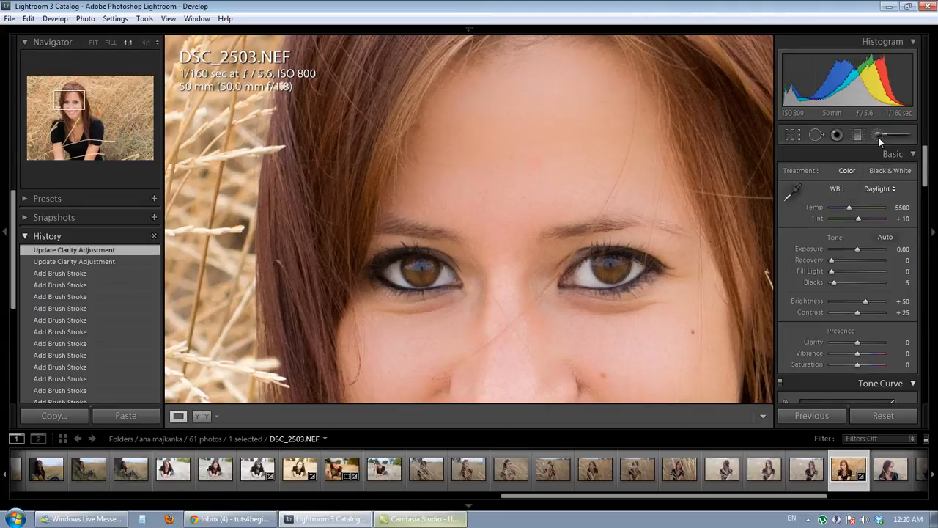
click(881, 134)
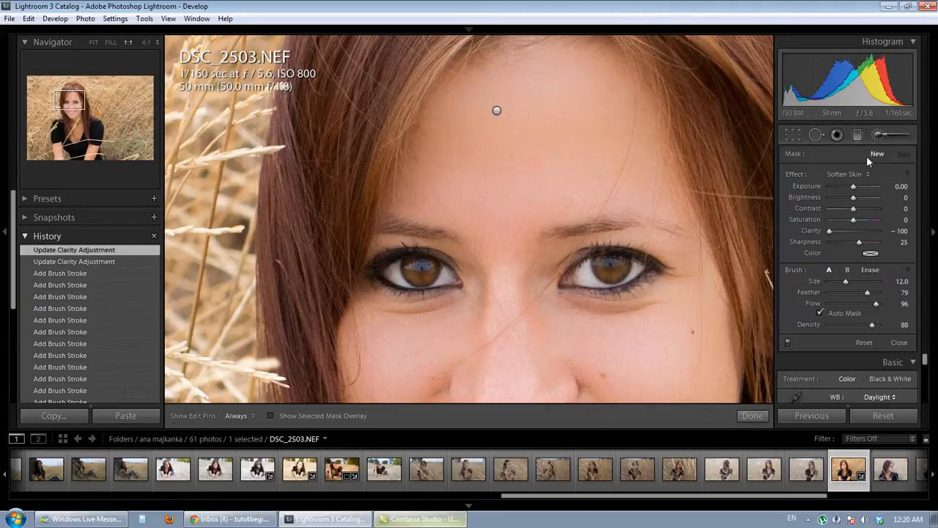
click(865, 174)
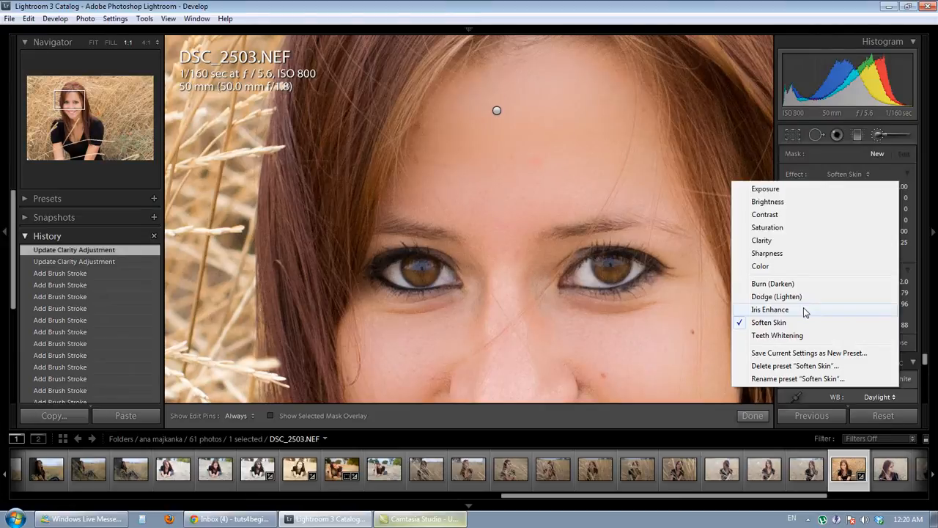
click(770, 310)
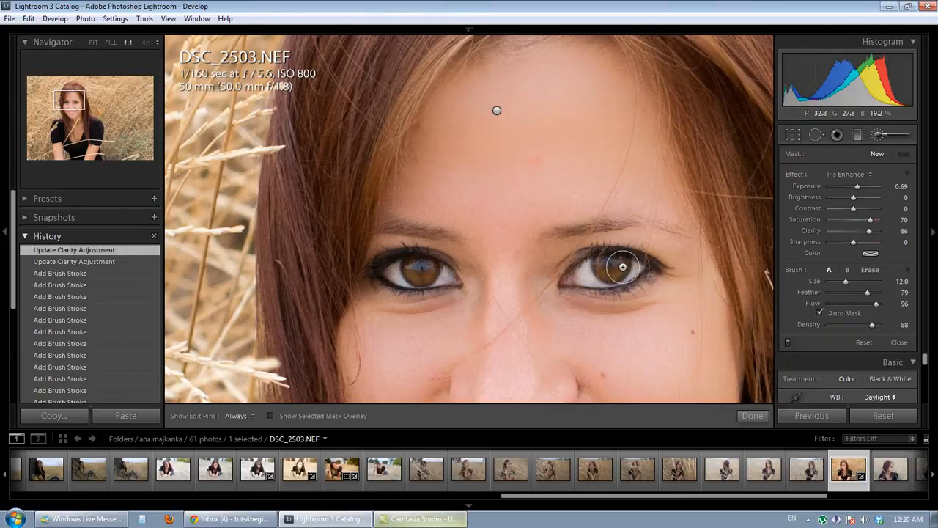
Paint the Iris Enhance effect over both irises at brush size 7, close the Adjustment Brush, and view the whole photo
scroll(610, 258, down, 5)
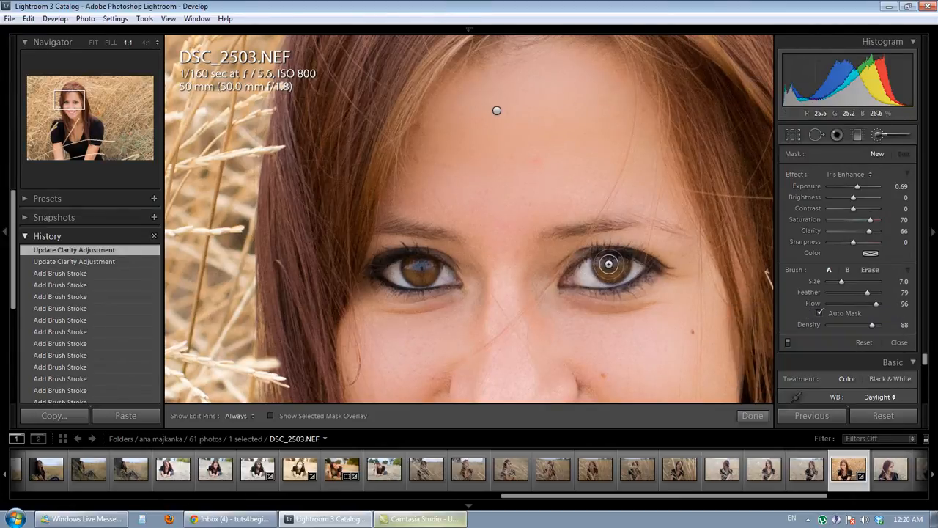
key(h)
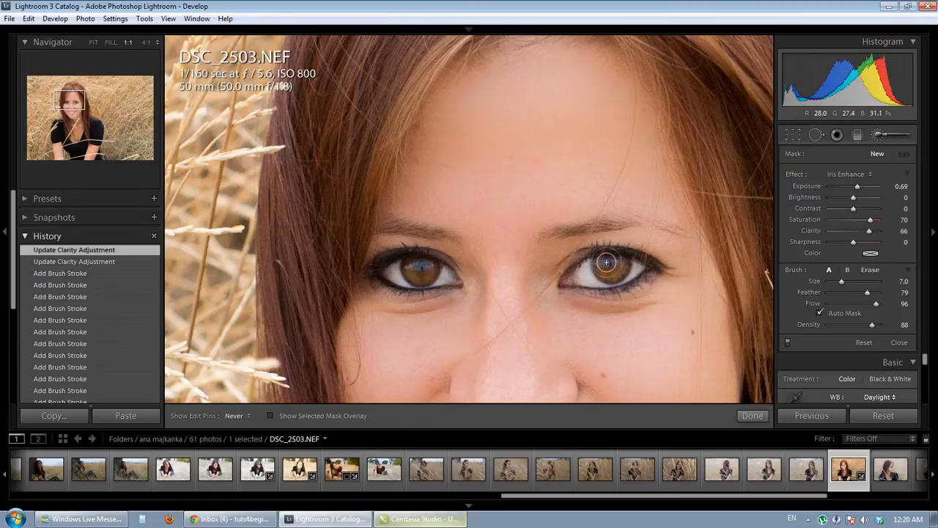
drag(606, 262, 619, 273)
key(h)
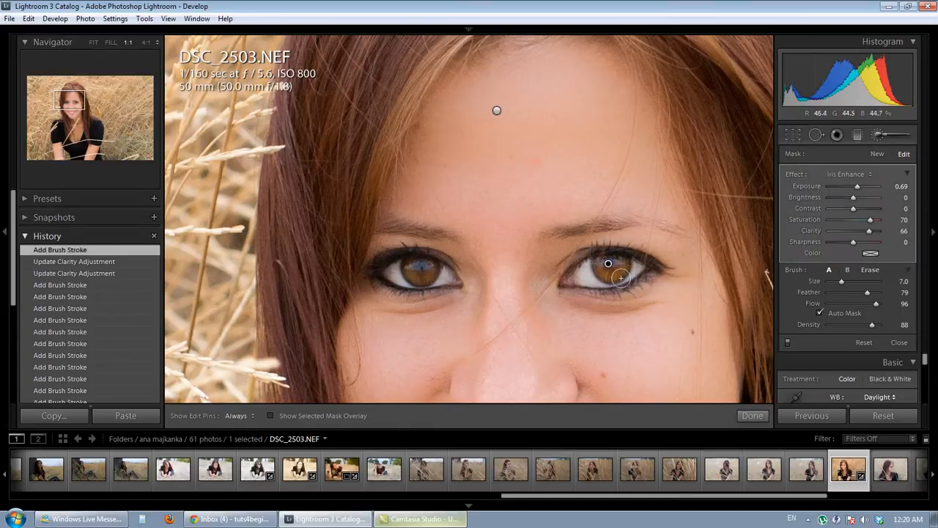
key(h)
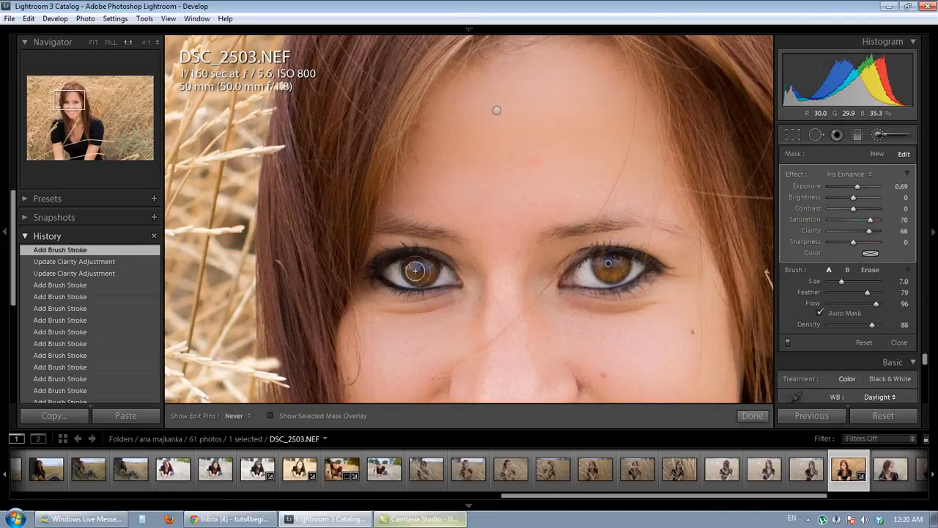
drag(415, 271, 415, 271)
key(h)
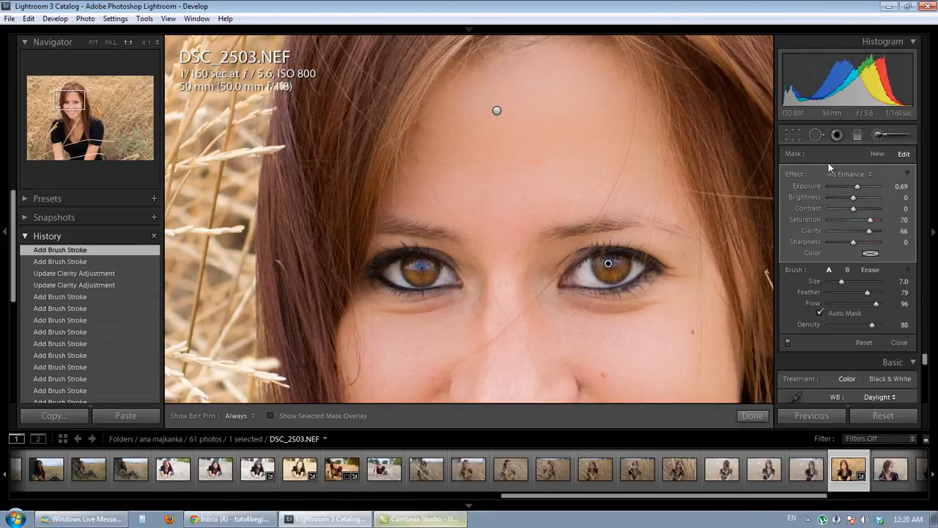
click(881, 136)
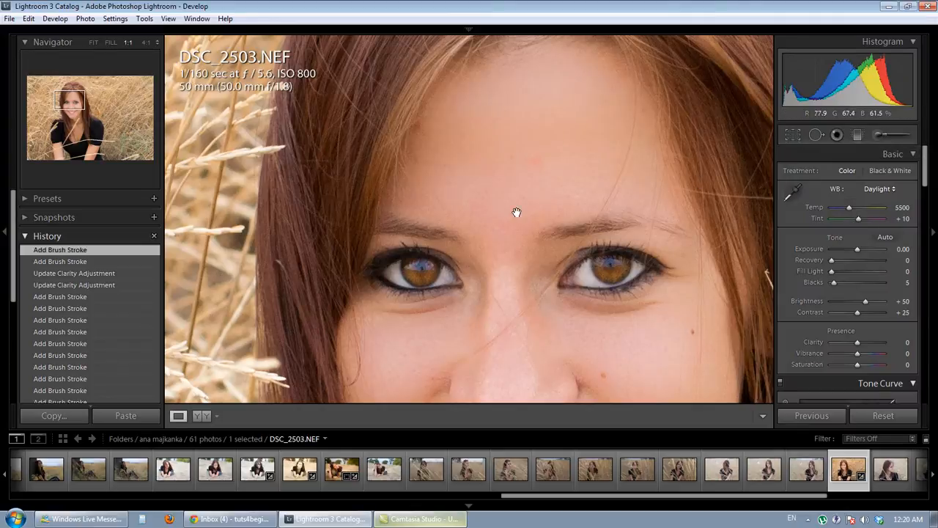
click(614, 189)
click(614, 189)
click(614, 189)
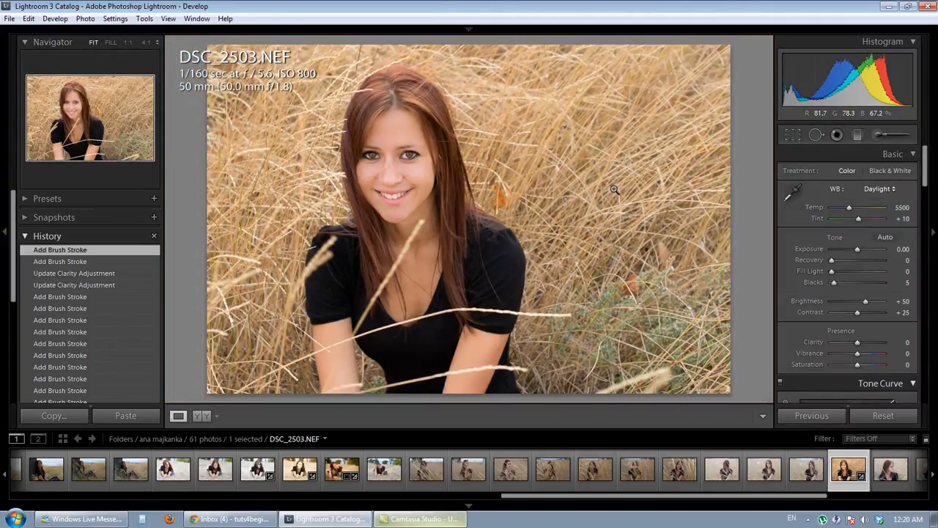
Start a new Adjustment Brush mask with the Teeth Whitening effect
click(396, 194)
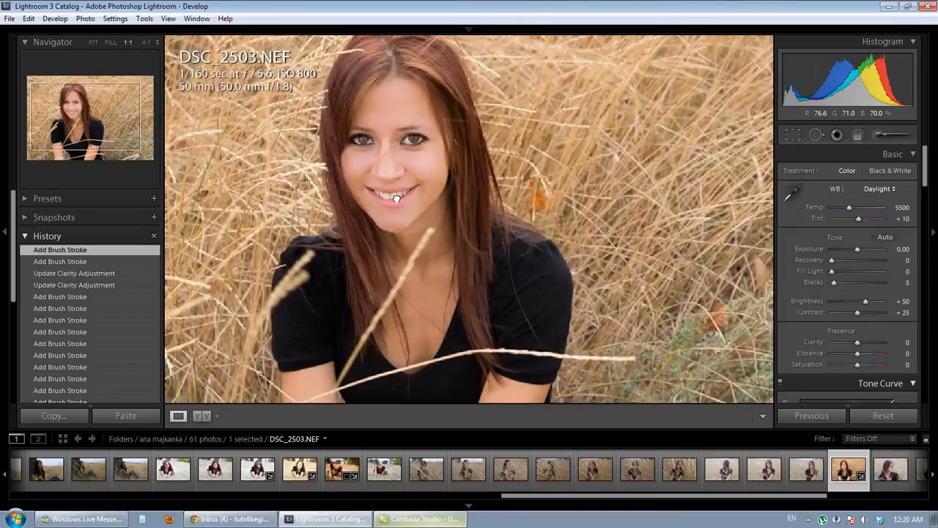
drag(405, 207, 499, 299)
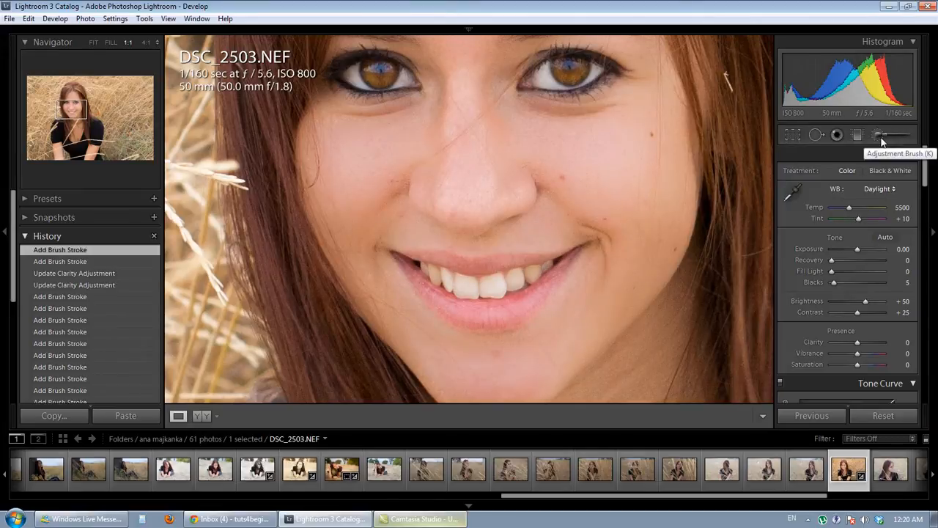
click(880, 136)
click(871, 175)
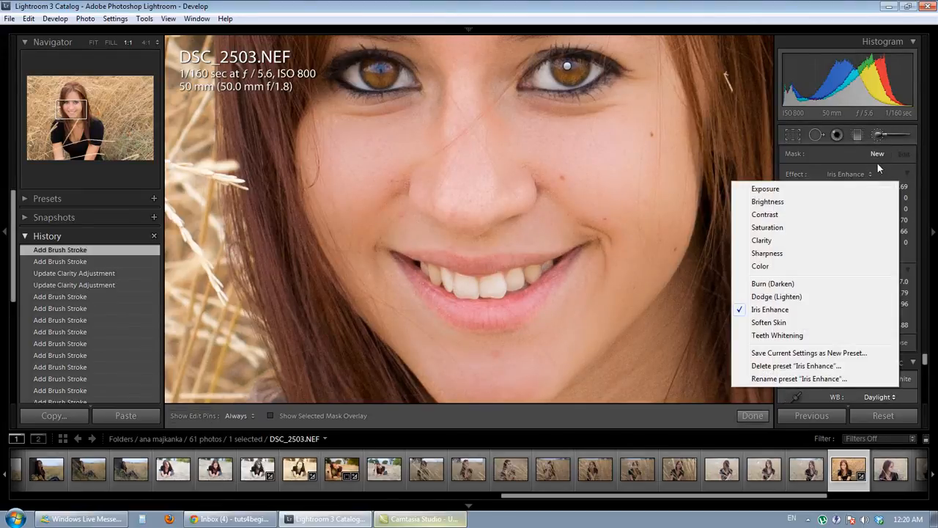
click(804, 335)
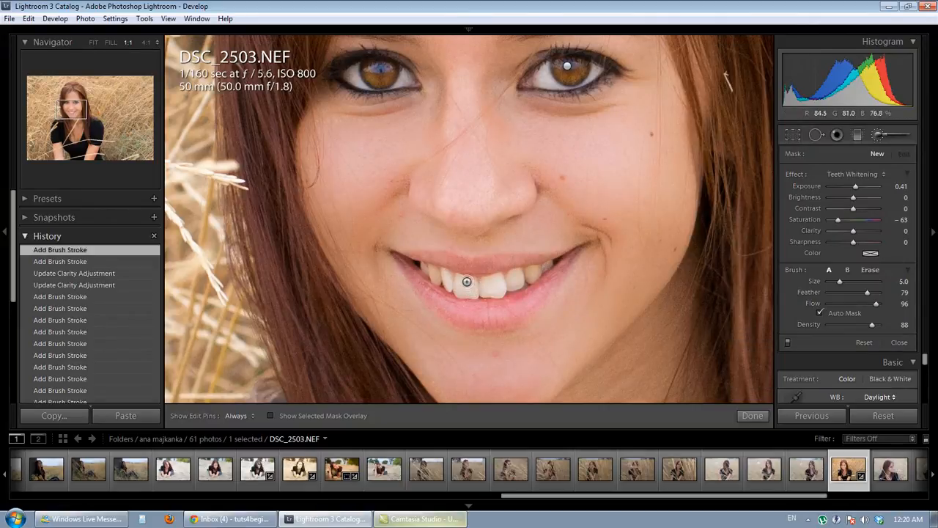
Paint the Teeth Whitening effect over all visible teeth at brush size 5, close the Adjustment Brush, and view the whole photo
key(bracketleft)
key(h)
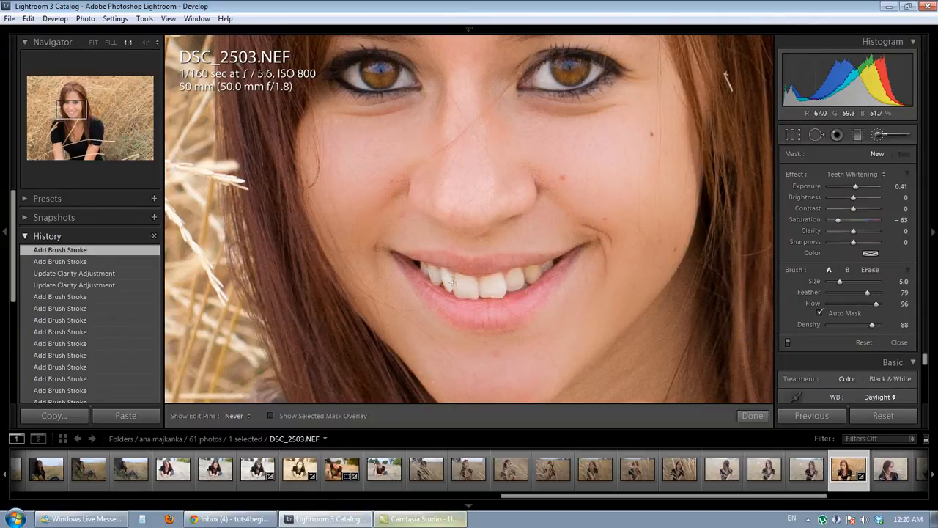
mouse_move(457, 284)
mouse_down()
mouse_move(526, 285)
mouse_move(545, 268)
mouse_up()
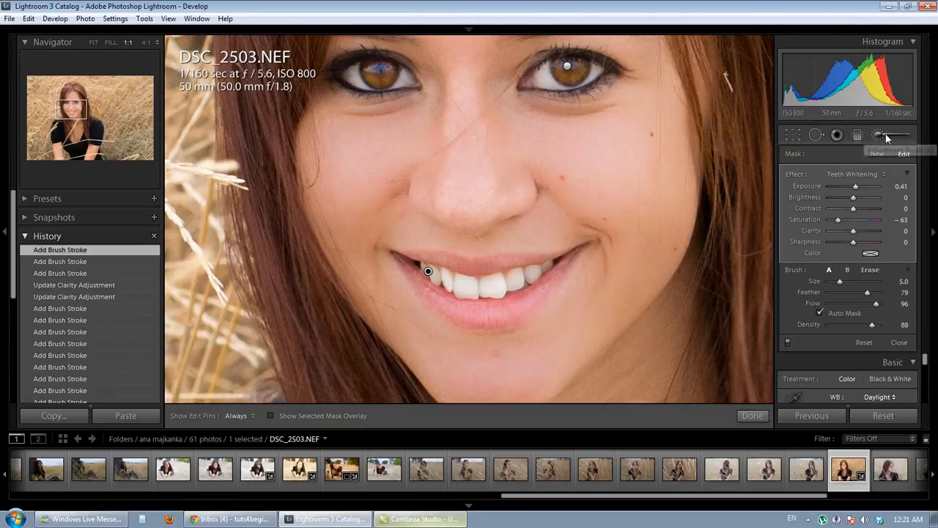
click(884, 135)
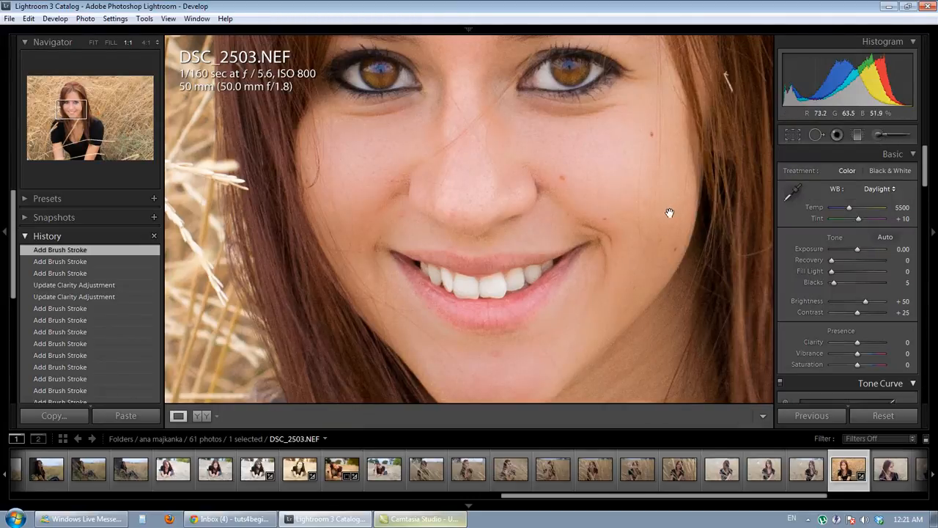
click(632, 232)
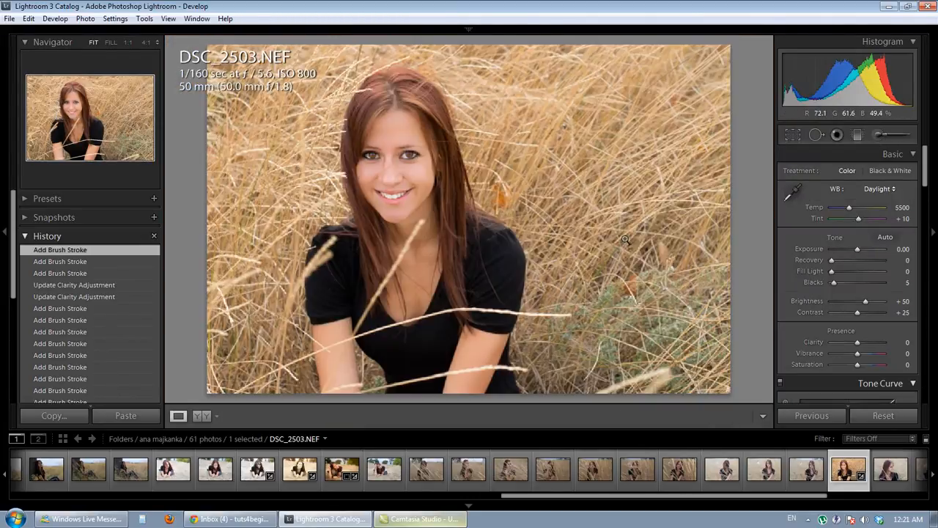
click(885, 135)
click(856, 173)
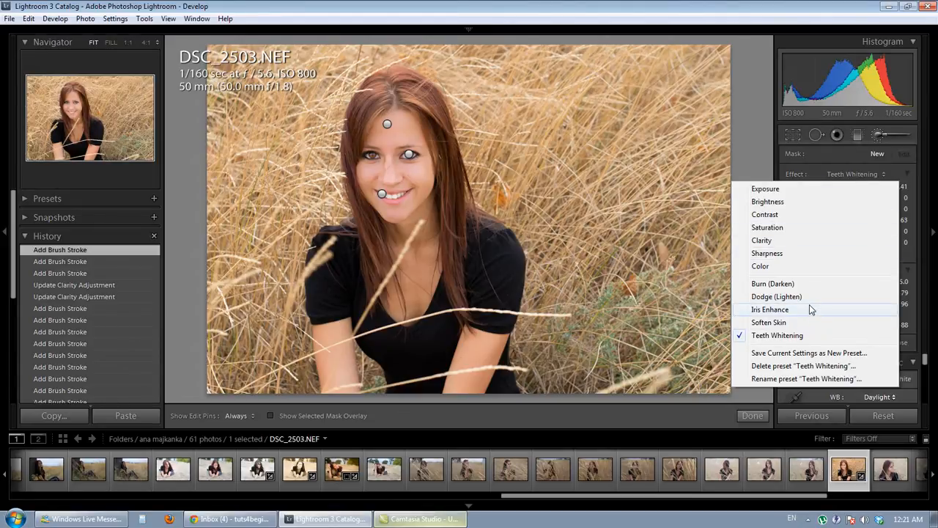
click(670, 91)
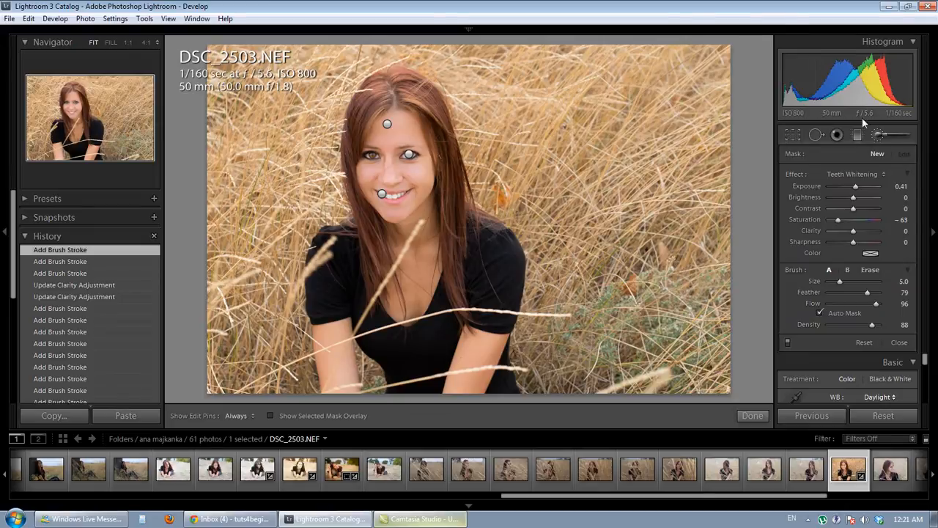
click(878, 134)
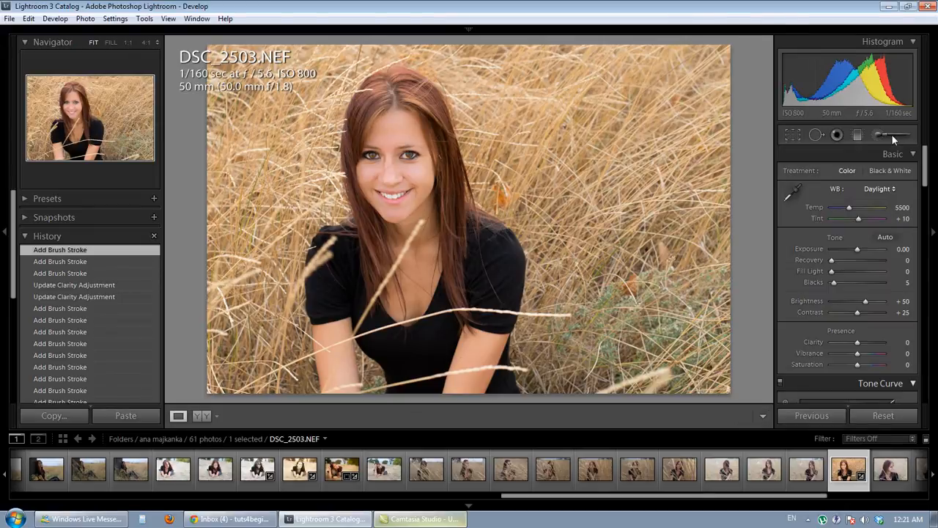
Heal the red blemish in the middle of the forehead using Spot Removal at size 28
click(812, 138)
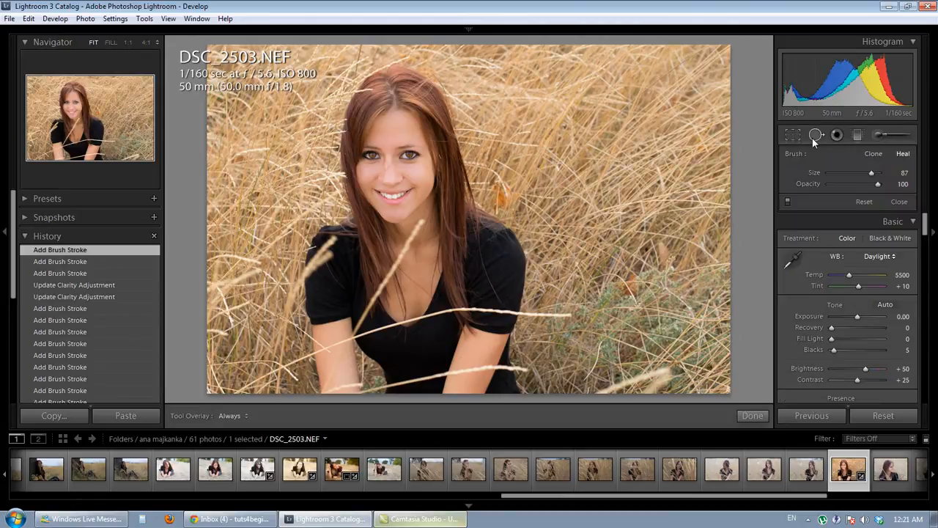
click(407, 143)
mouse_move(406, 143)
mouse_down()
mouse_move(528, 132)
mouse_move(531, 150)
mouse_up()
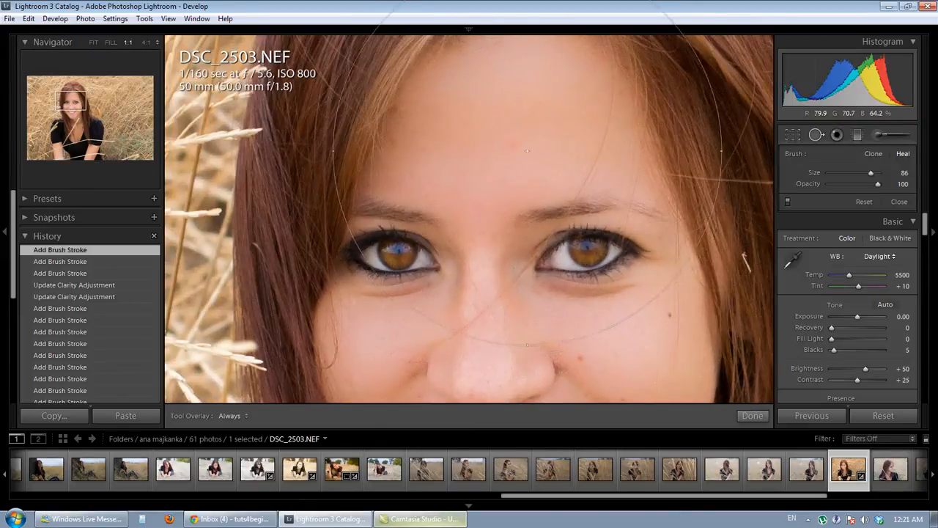
scroll(527, 181, down, 5)
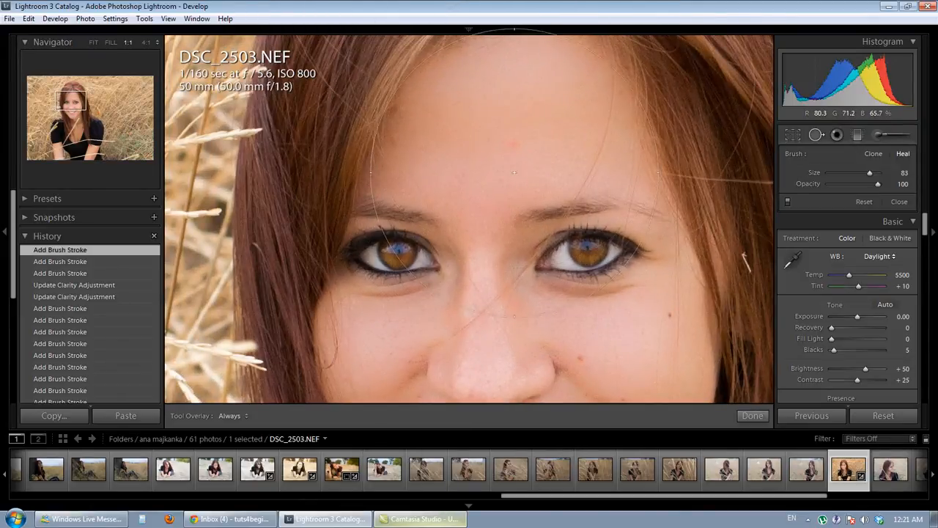
scroll(516, 166, down, 3)
scroll(509, 143, down, 10)
click(515, 145)
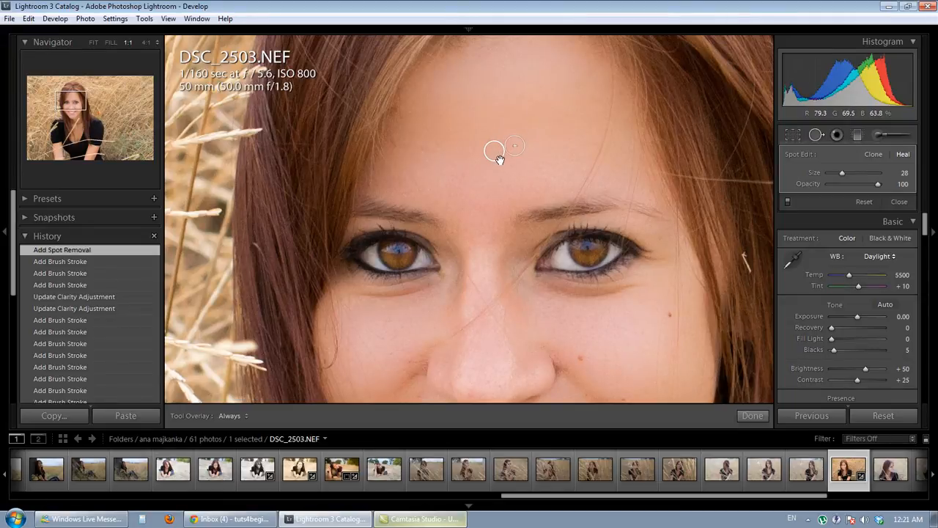
Heal the mole under the eye, the spot beside the nose, the smile-line mark and the jaw spot on the same cheek at size 28
drag(593, 336, 520, 213)
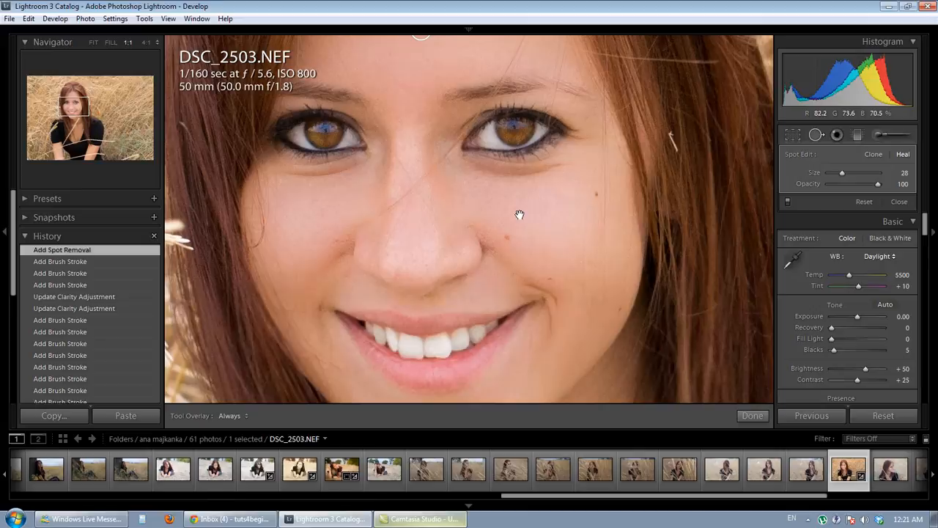
click(594, 196)
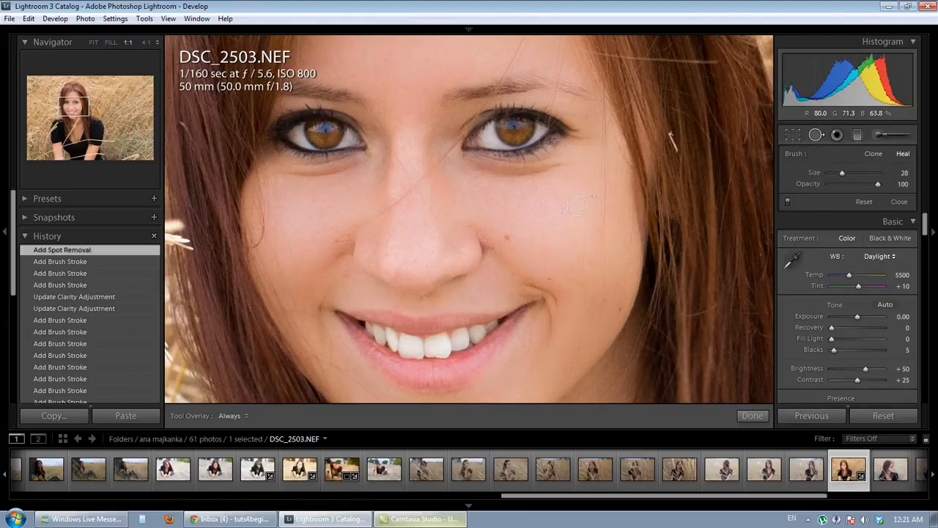
click(578, 208)
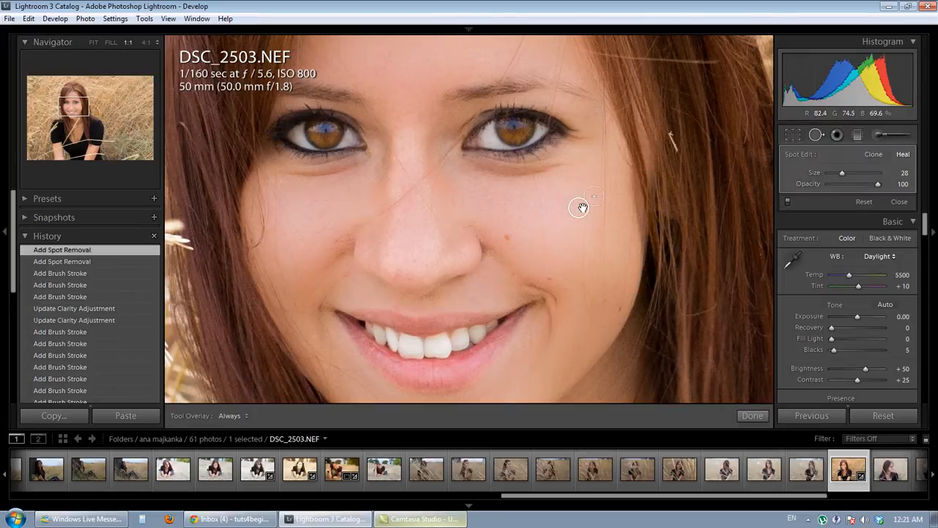
click(540, 249)
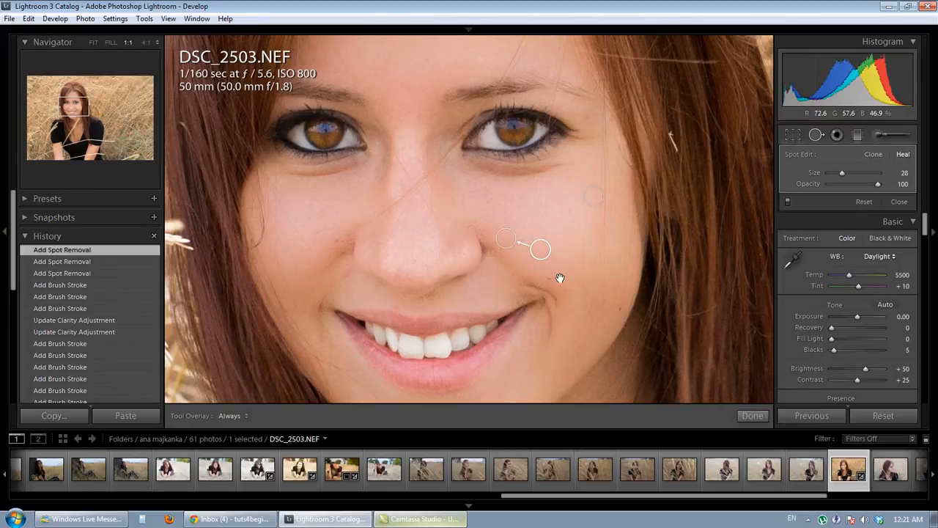
click(546, 264)
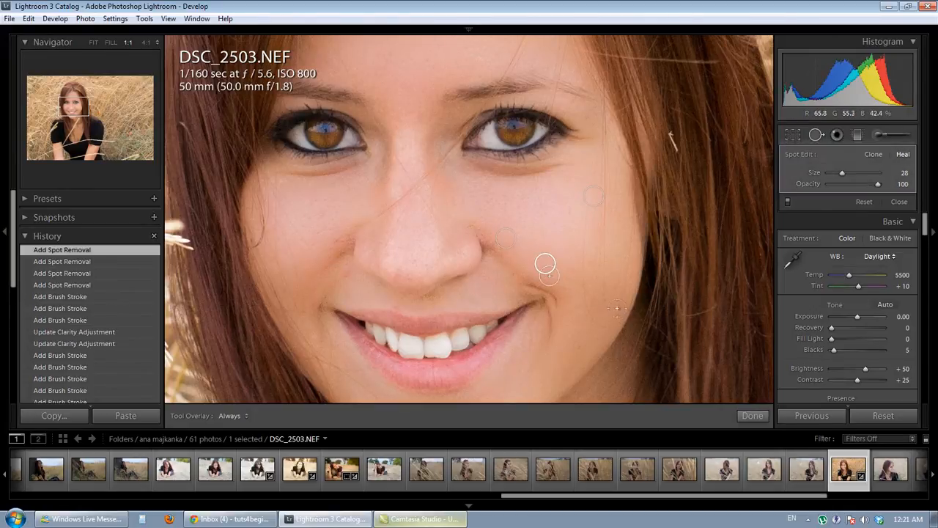
click(612, 288)
Heal the spot below the lower lip at size 28 and two blemishes on the other cheek beside the nose at size 24
drag(549, 300, 601, 261)
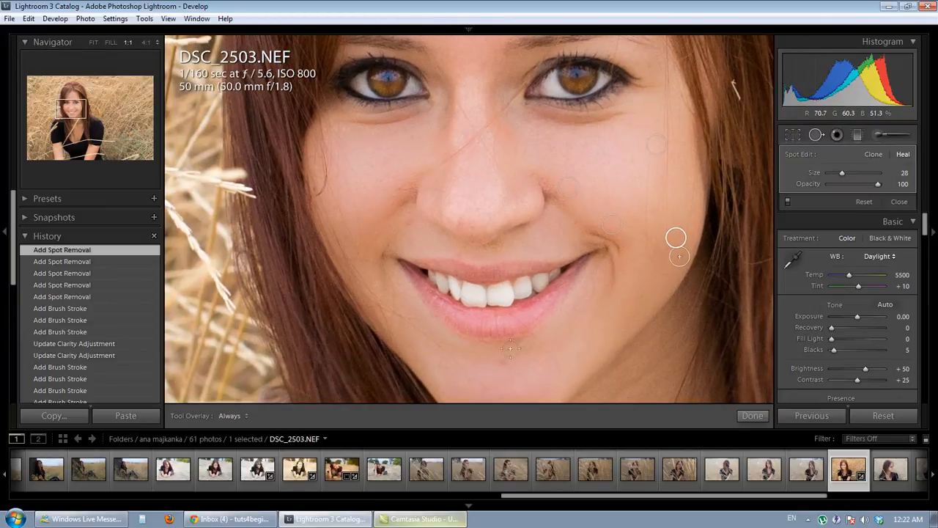
click(505, 362)
drag(570, 300, 642, 309)
scroll(477, 233, down, 2)
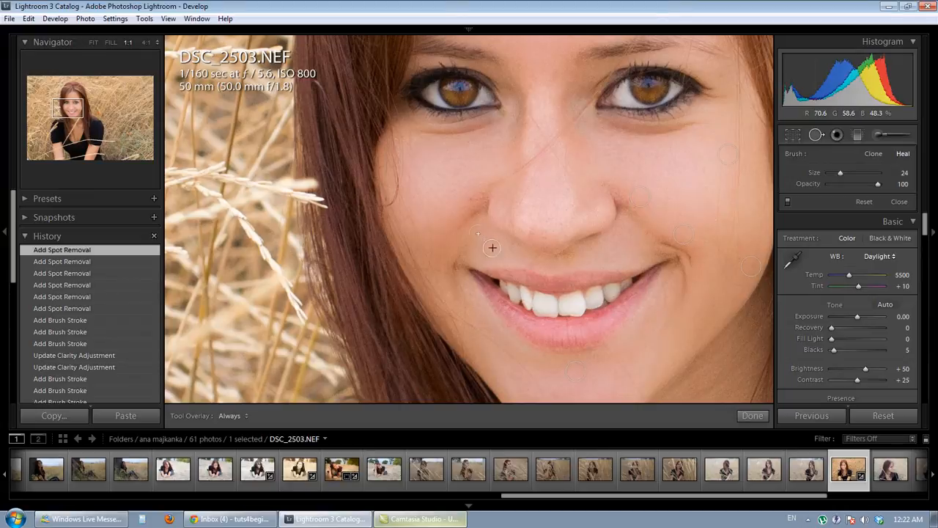
click(491, 247)
click(435, 201)
Heal one spot at the tip of the chin and one on the cheek at size 24, close Spot Removal, and view the whole photo
drag(555, 223, 544, 205)
click(484, 372)
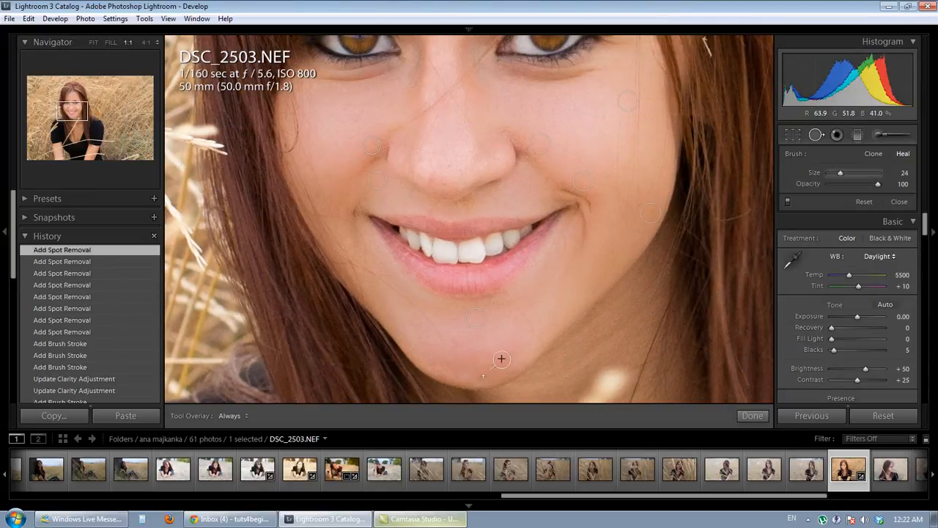
click(602, 116)
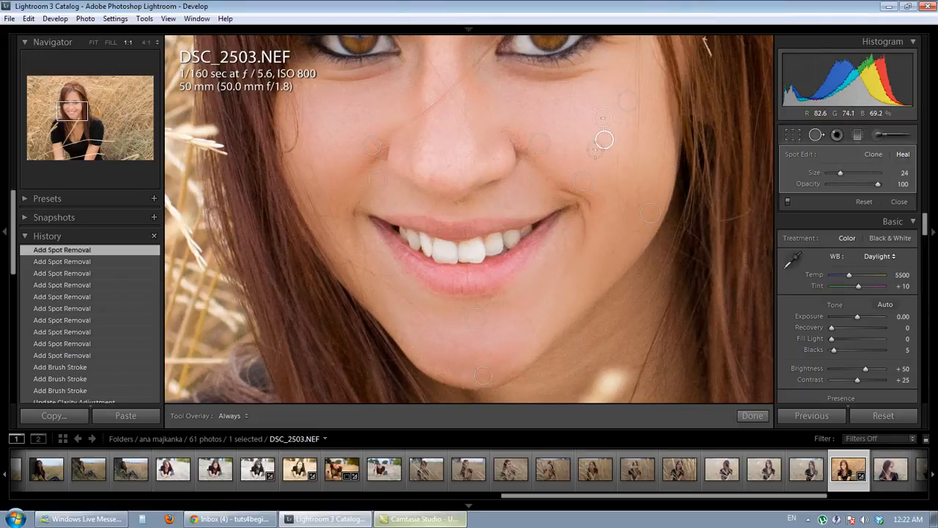
click(816, 135)
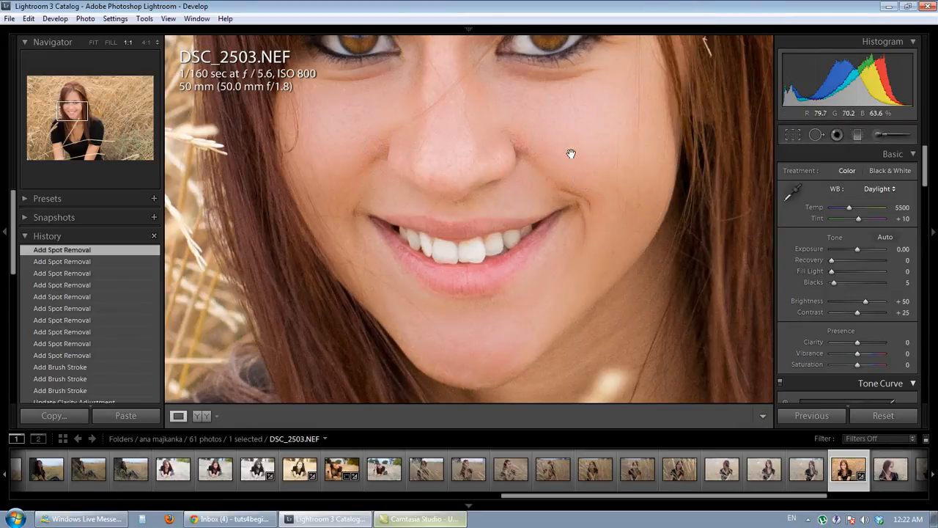
click(554, 115)
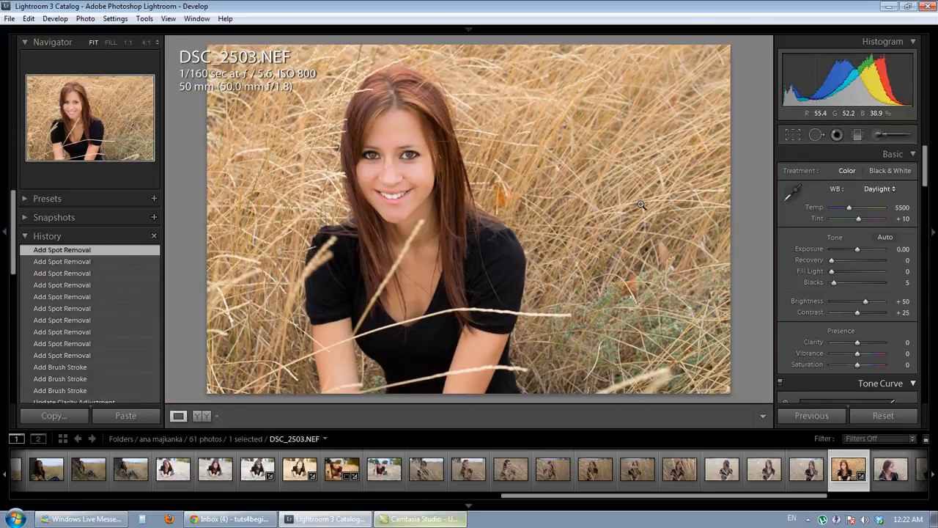
Heal away the three orange-brown leaves in the background grass with Spot Removal at size 79 to 80, and close the tool
click(815, 135)
scroll(607, 156, up, 5)
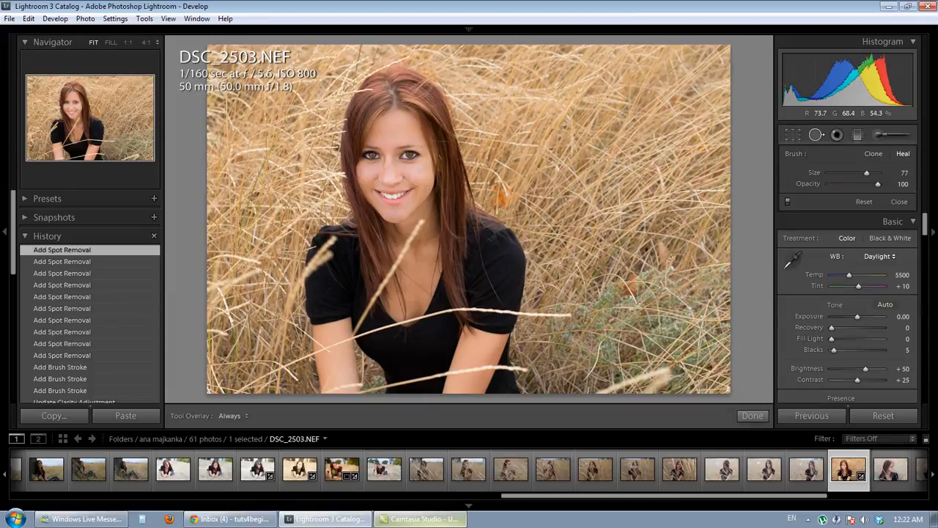
scroll(607, 155, up, 1)
scroll(625, 263, down, 1)
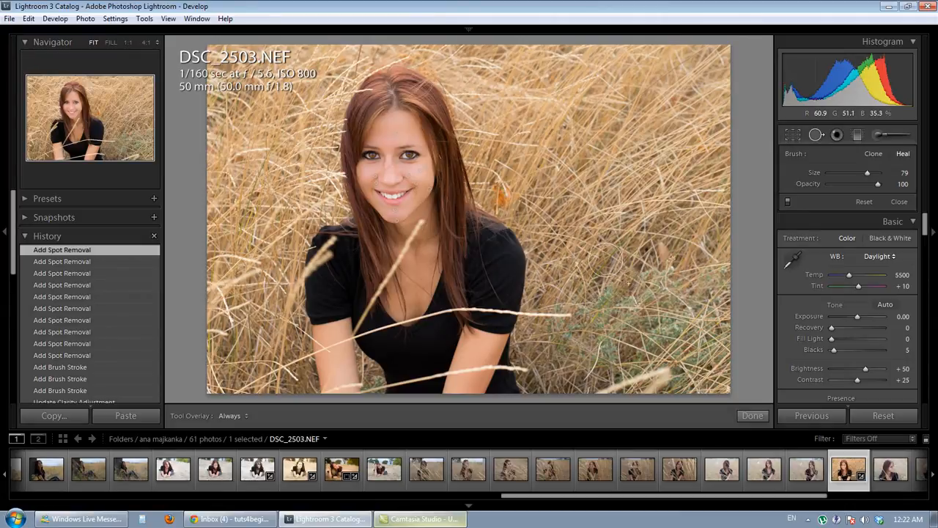
click(627, 285)
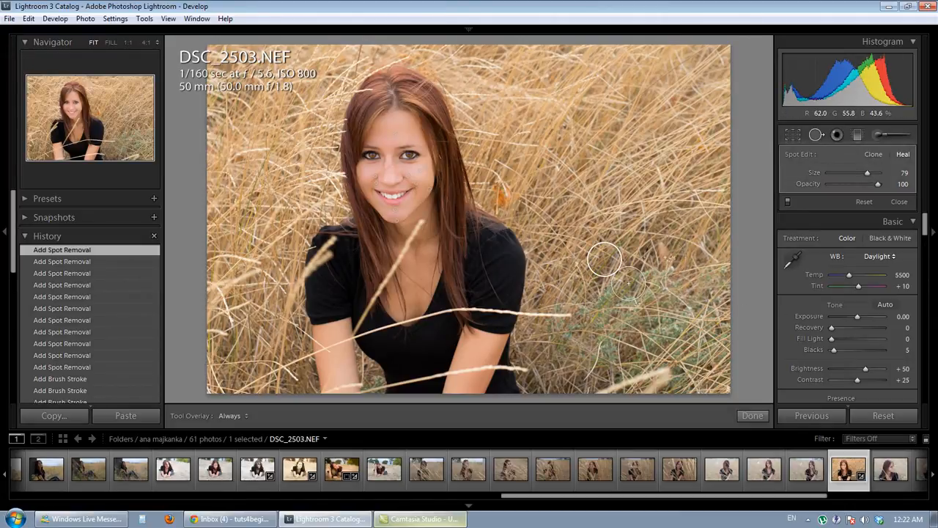
drag(665, 257, 657, 200)
drag(507, 194, 567, 176)
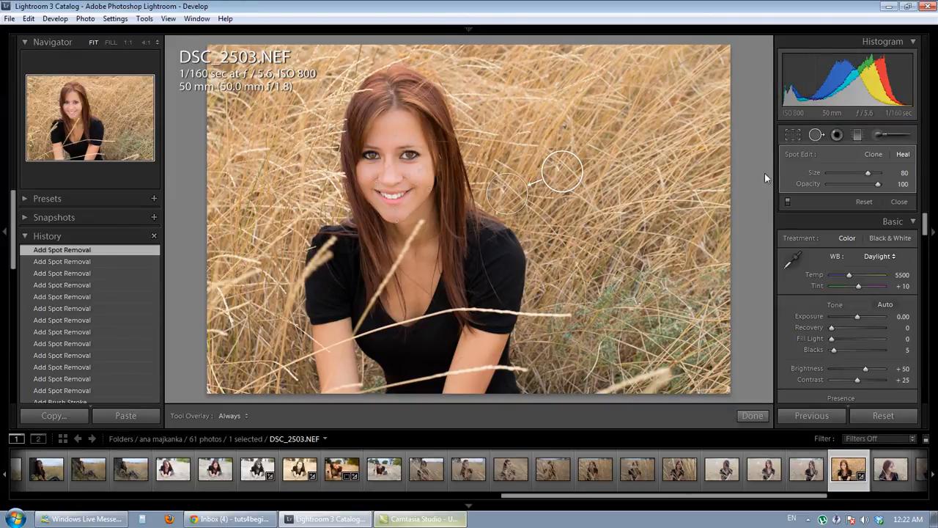
click(813, 136)
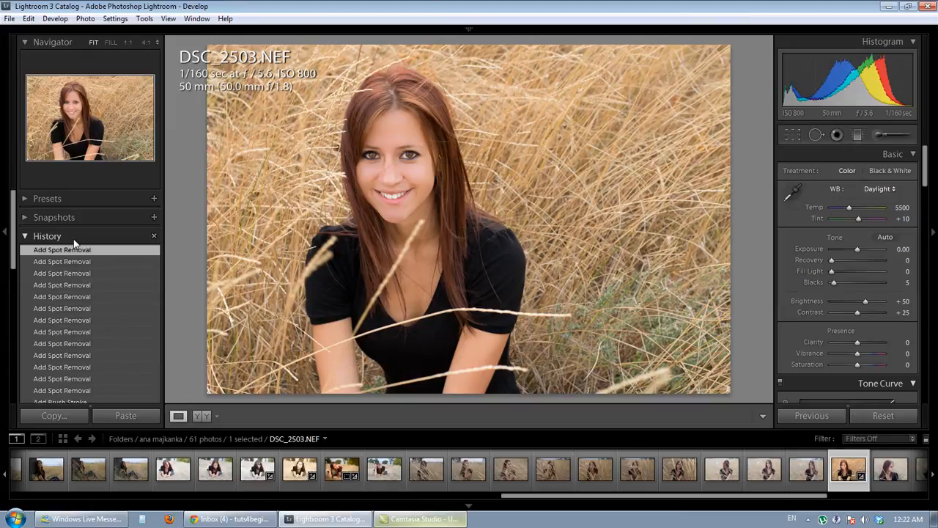
Compare the original and retouched portrait in side-by-side and split Before & After views, and return to the single view
key(y)
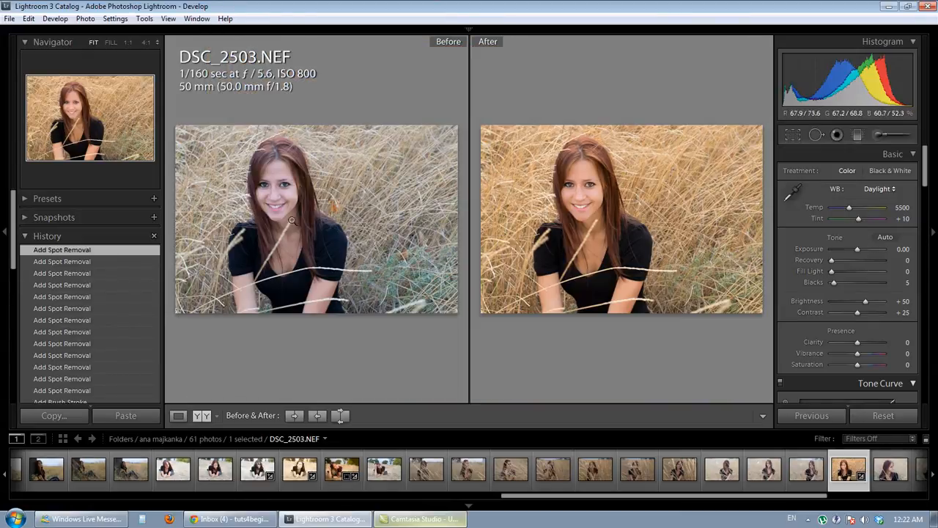
key(y)
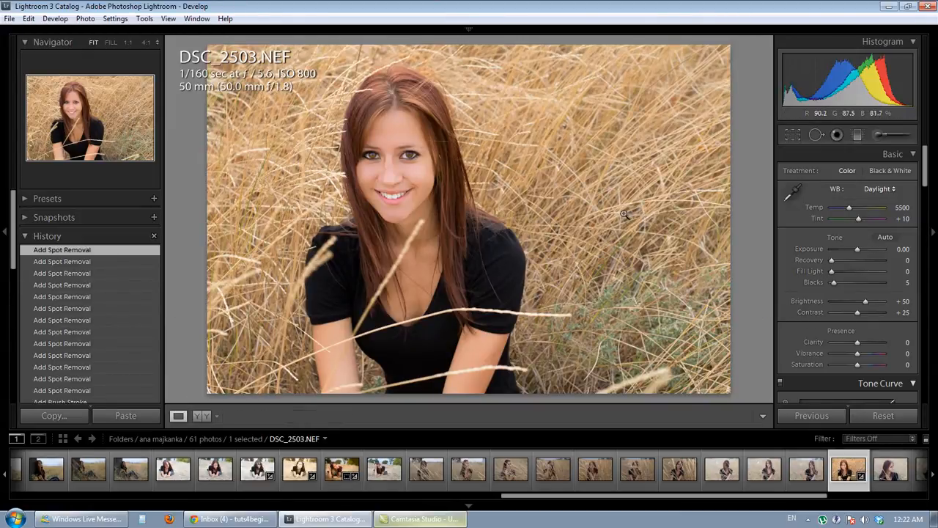
key(y)
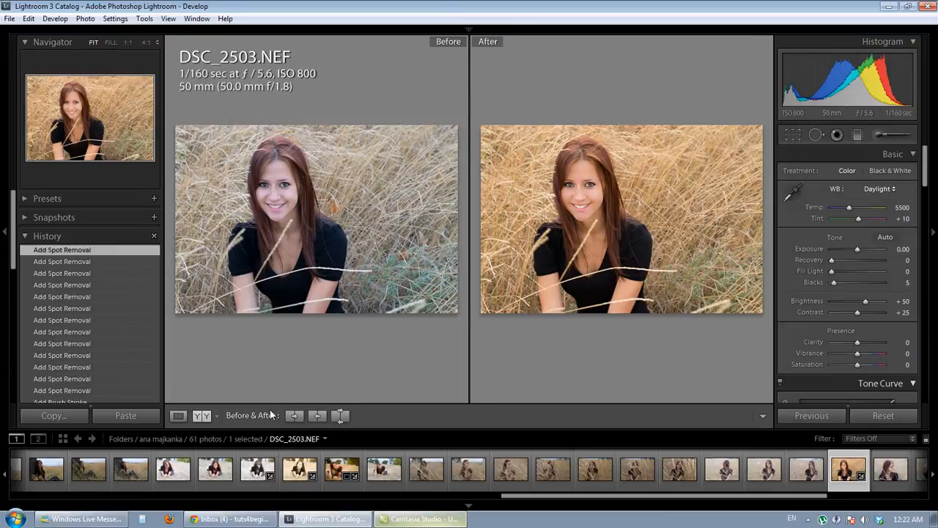
click(201, 416)
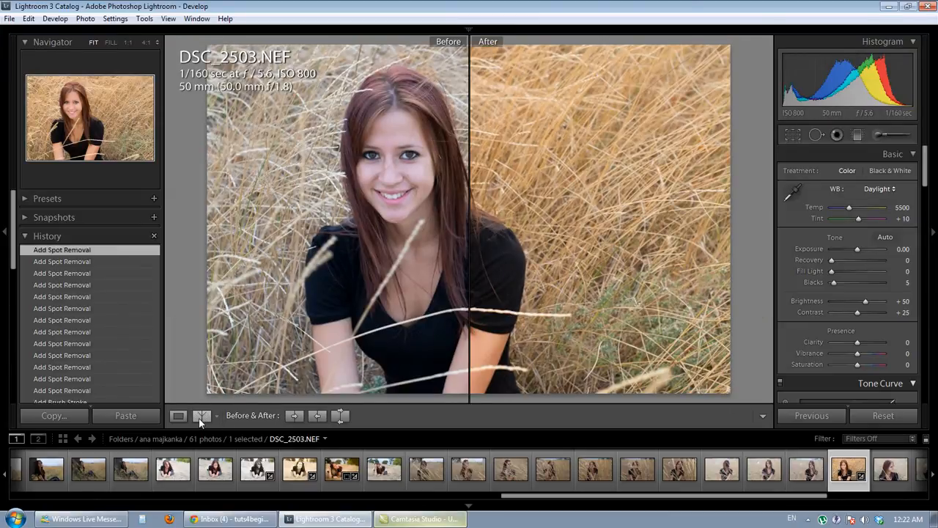
click(179, 418)
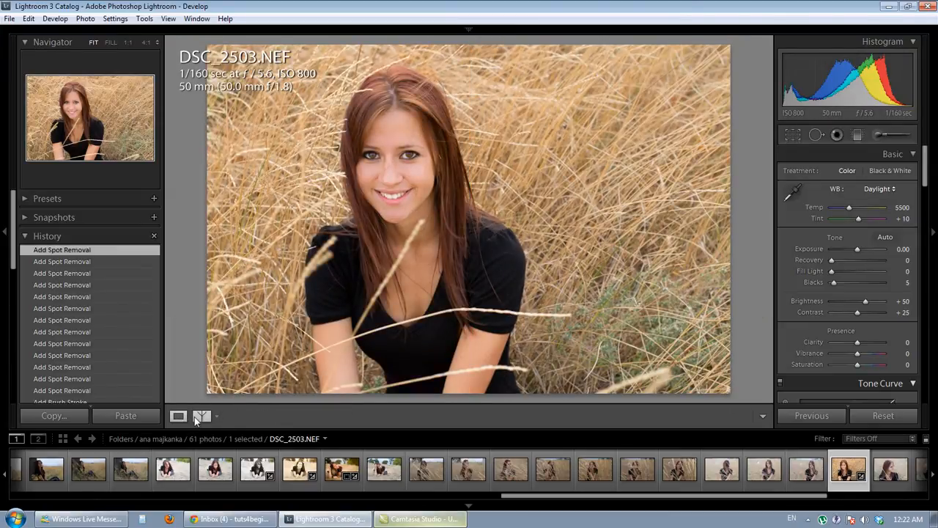
click(202, 417)
click(181, 419)
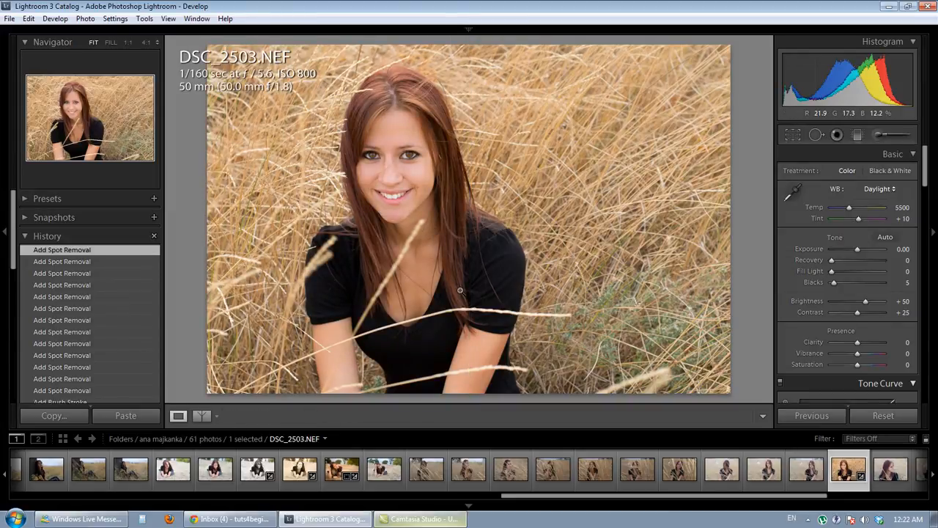